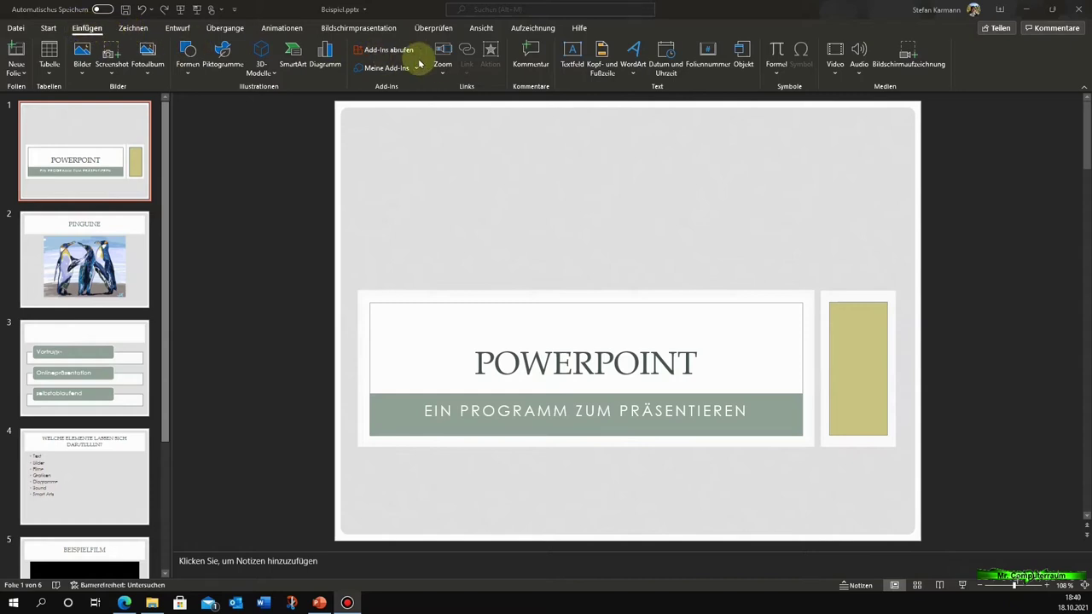
Open the Zoom dropdown on the Einfügen tab of Beispiel.pptx
click(444, 75)
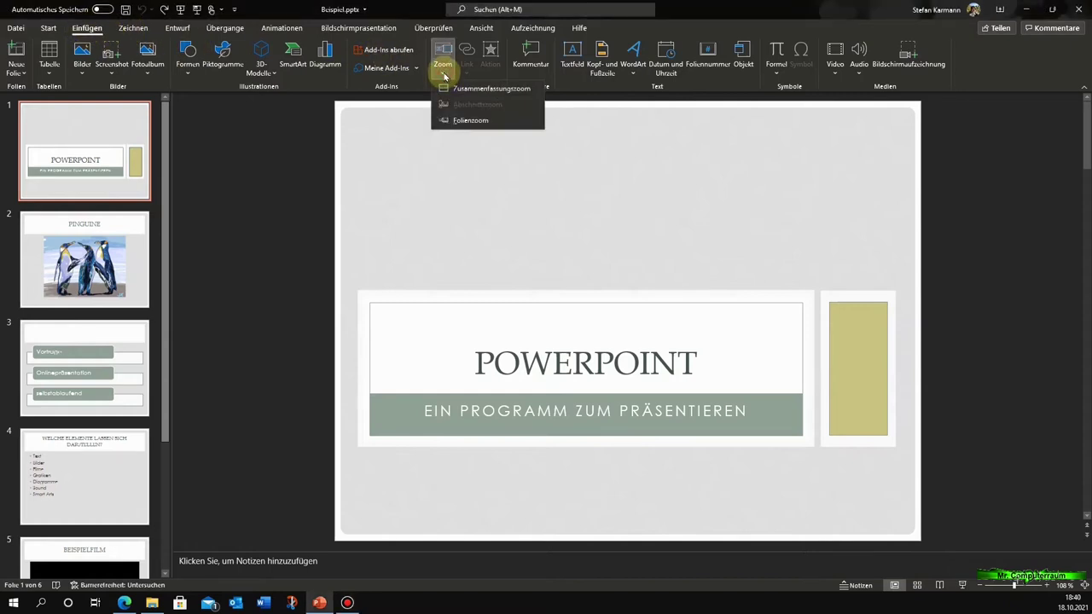
Insert a Zusammenfassungszoom covering slides 2–6, from Pinguine through Zahlen von 2021
click(492, 89)
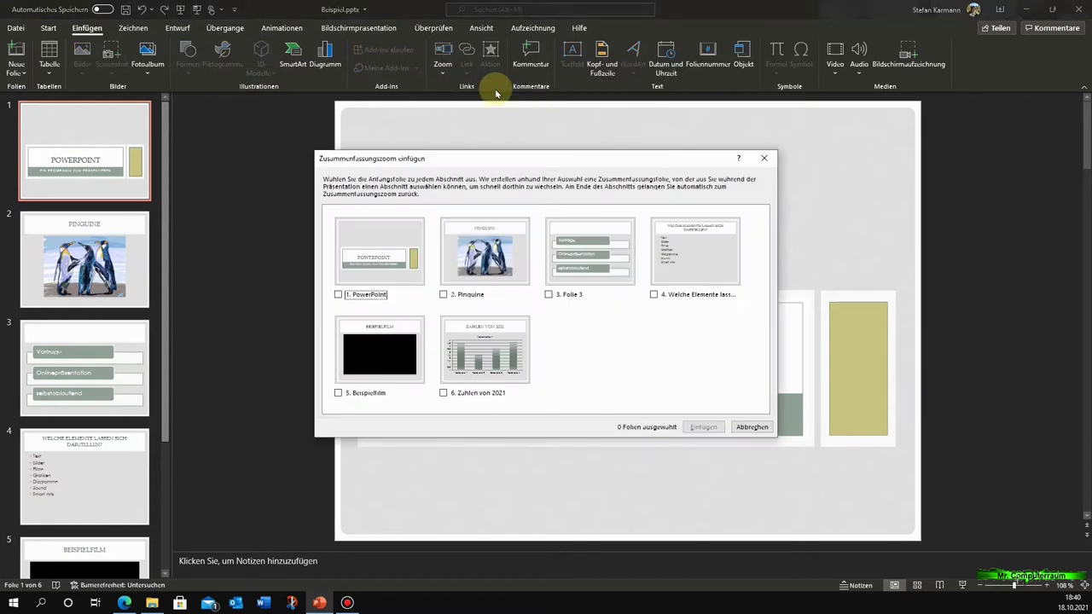
click(443, 295)
click(548, 295)
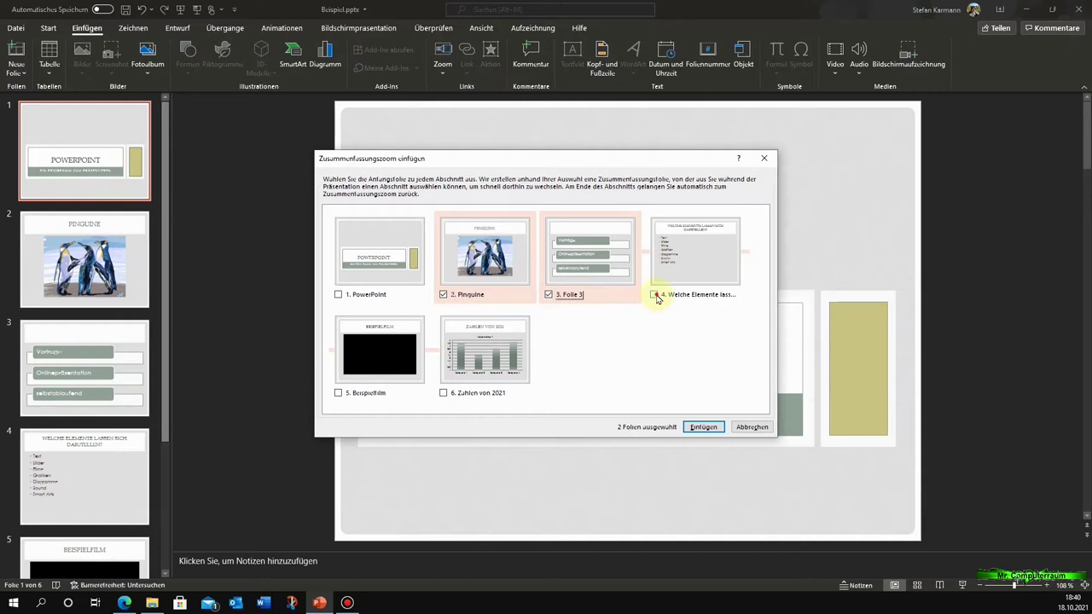
click(655, 295)
click(338, 394)
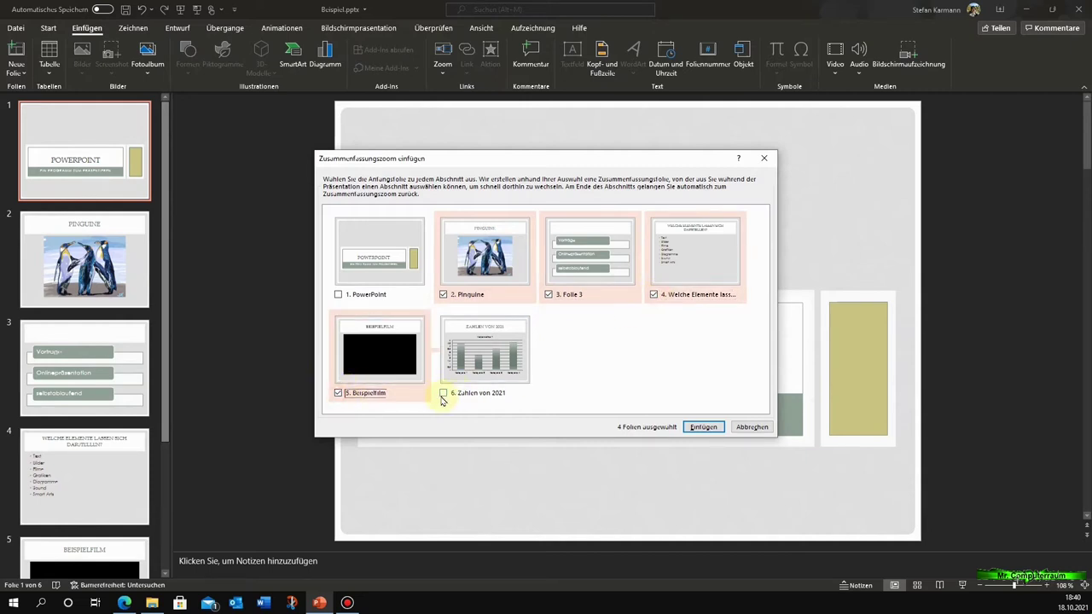
click(443, 394)
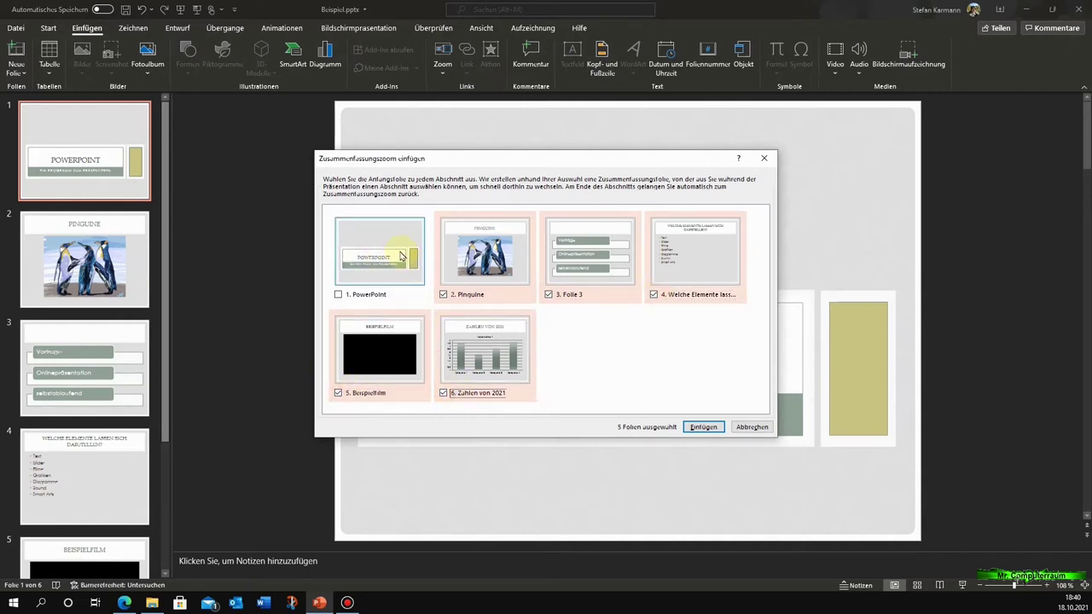
click(702, 426)
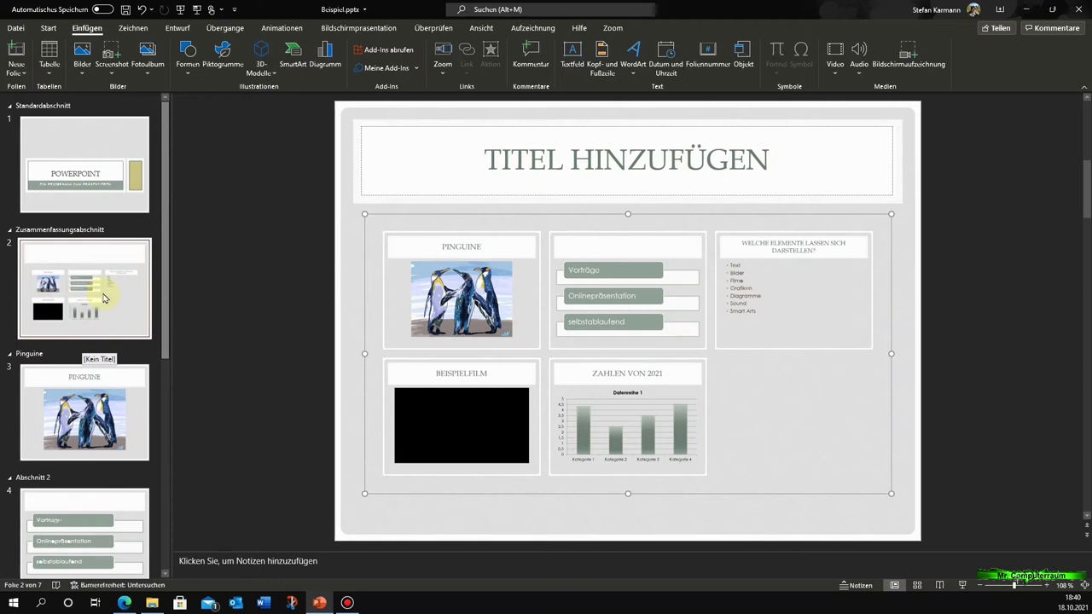
Select the new summary zoom slide 2 in the thumbnail pane
click(104, 297)
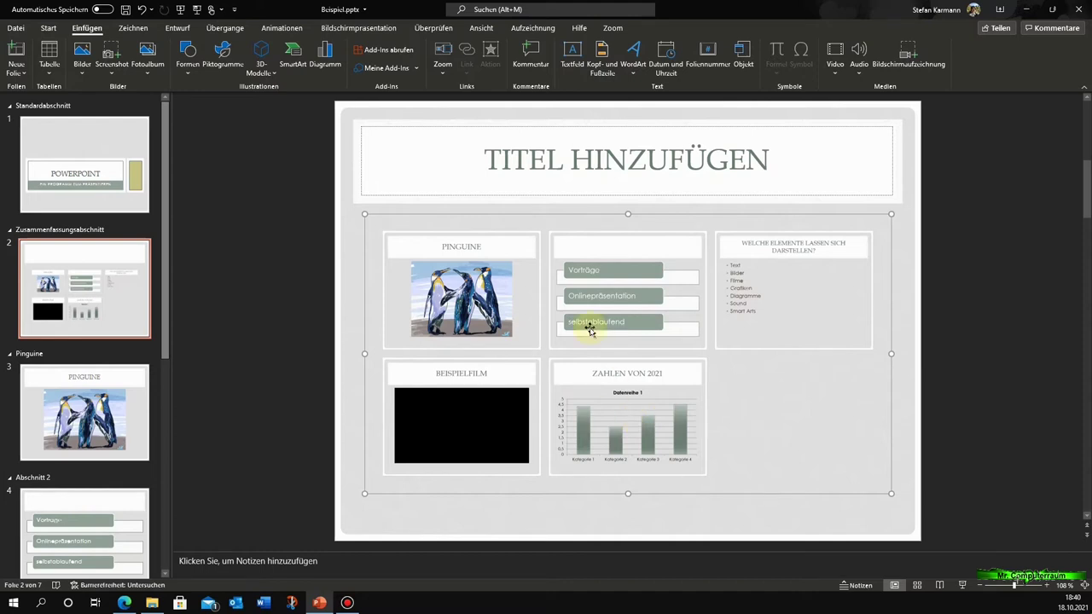
Start the show from slide 2 and zoom into Pinguine, Vorträge, Welche Elemente, Beispielfilm, returning each time
click(197, 12)
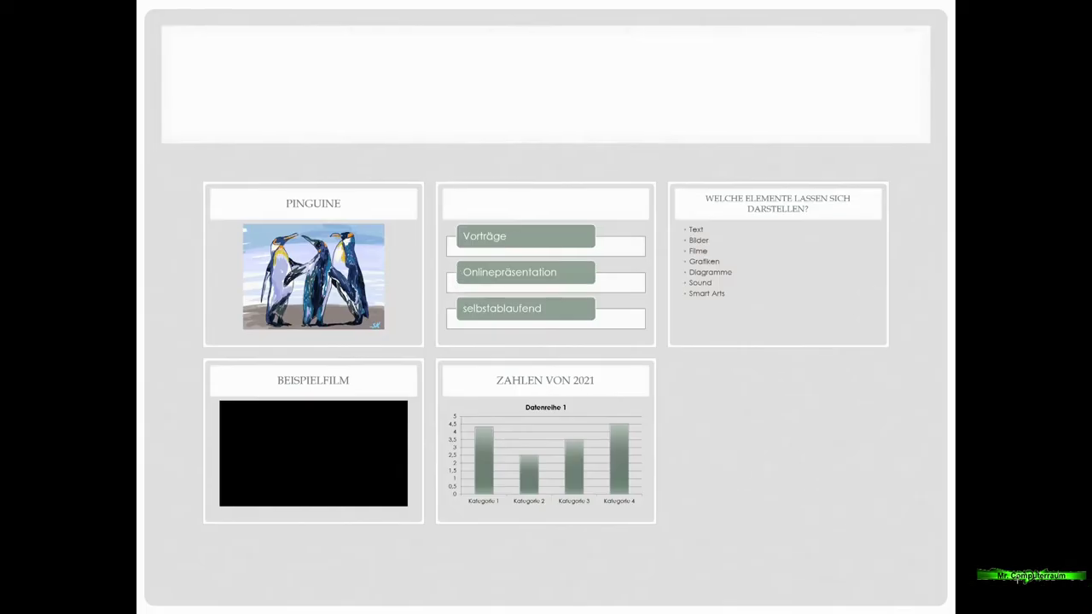
click(409, 164)
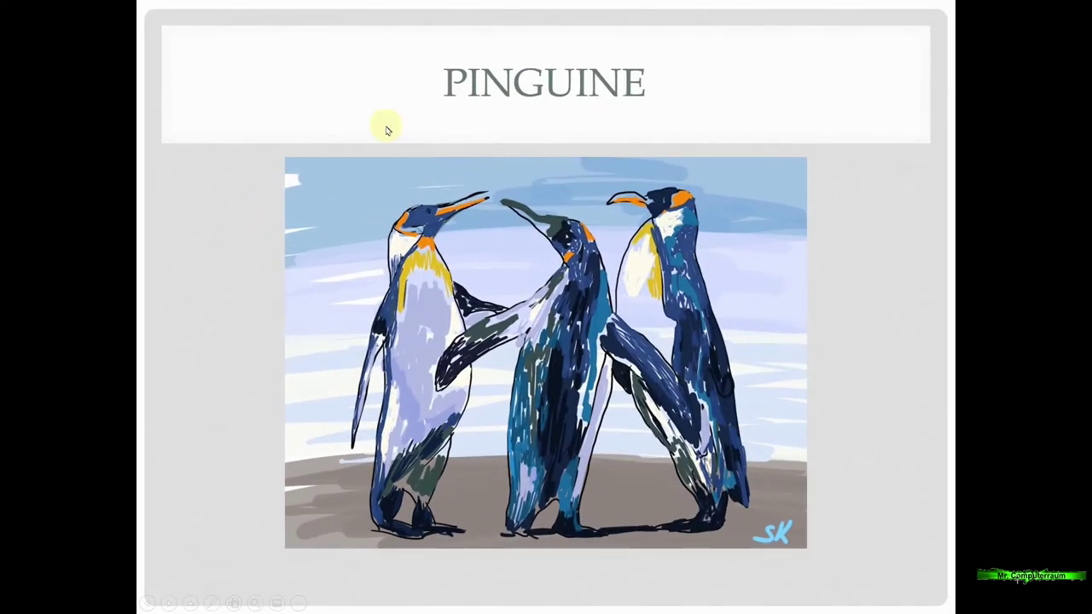
click(307, 81)
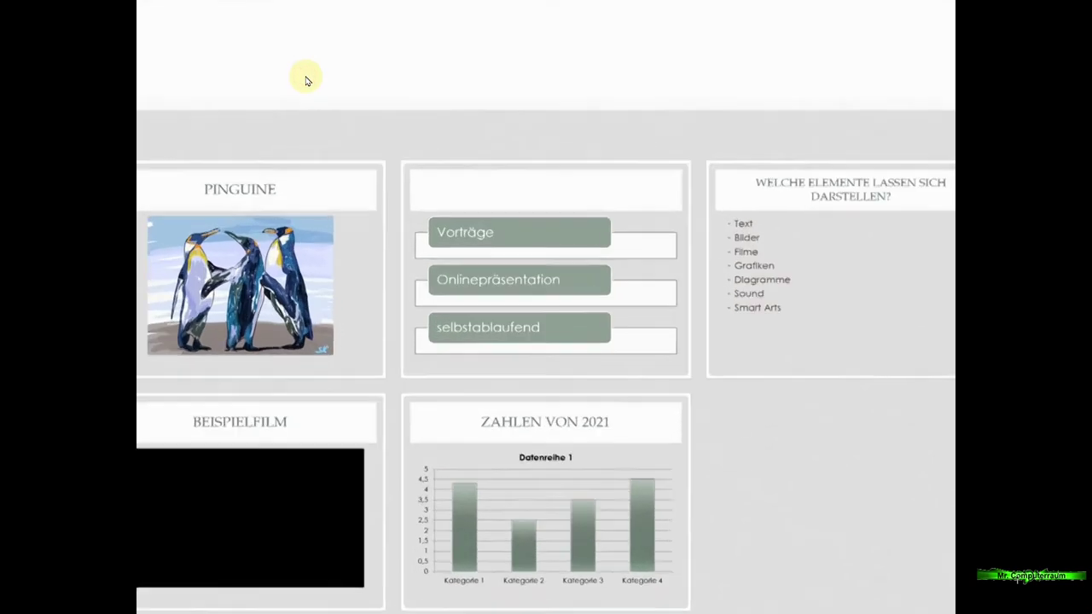
click(307, 80)
click(307, 80)
click(307, 80)
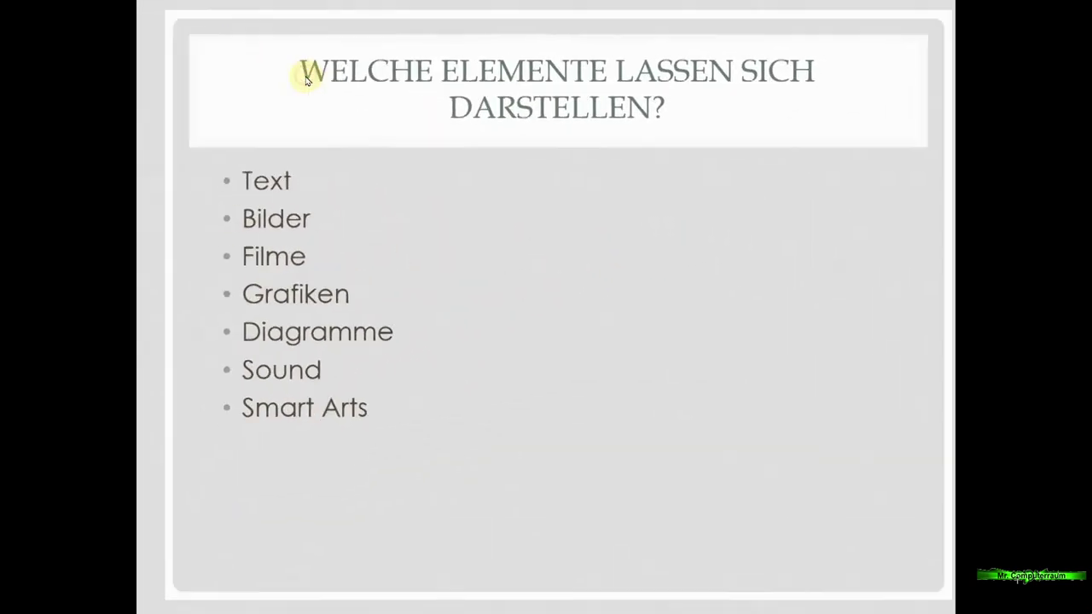
click(307, 80)
click(307, 81)
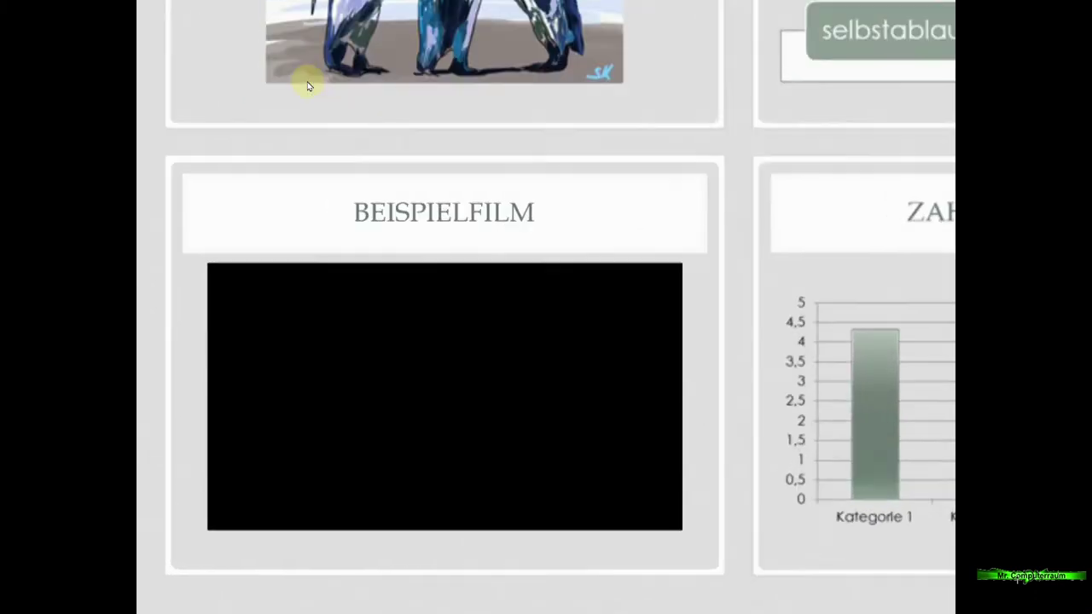
click(308, 82)
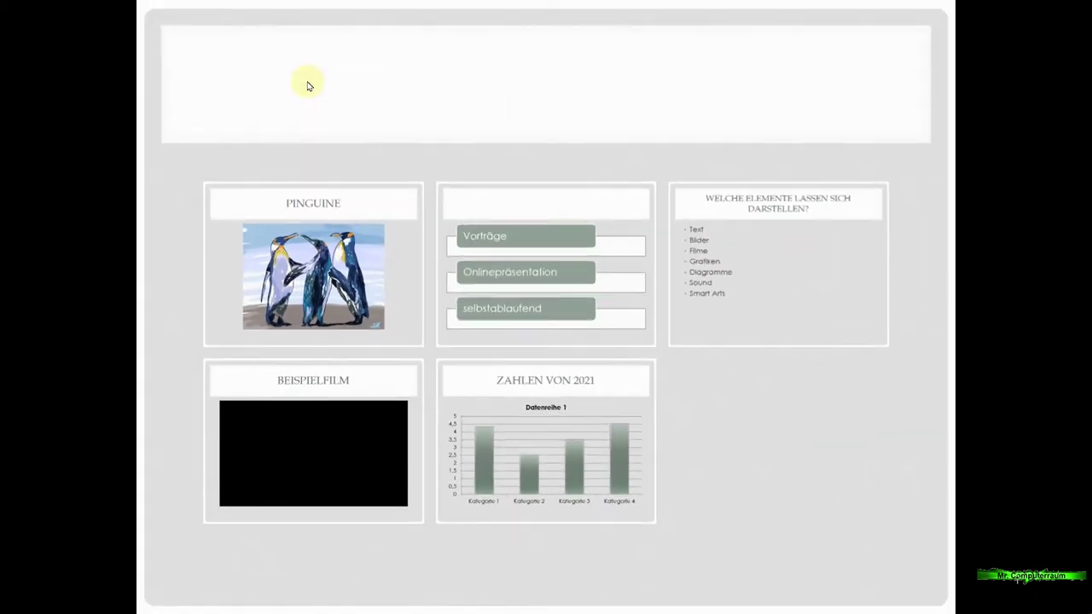
Zoom into Zahlen von 2021, play the chart and its four bar animations, return, then end the show
click(309, 85)
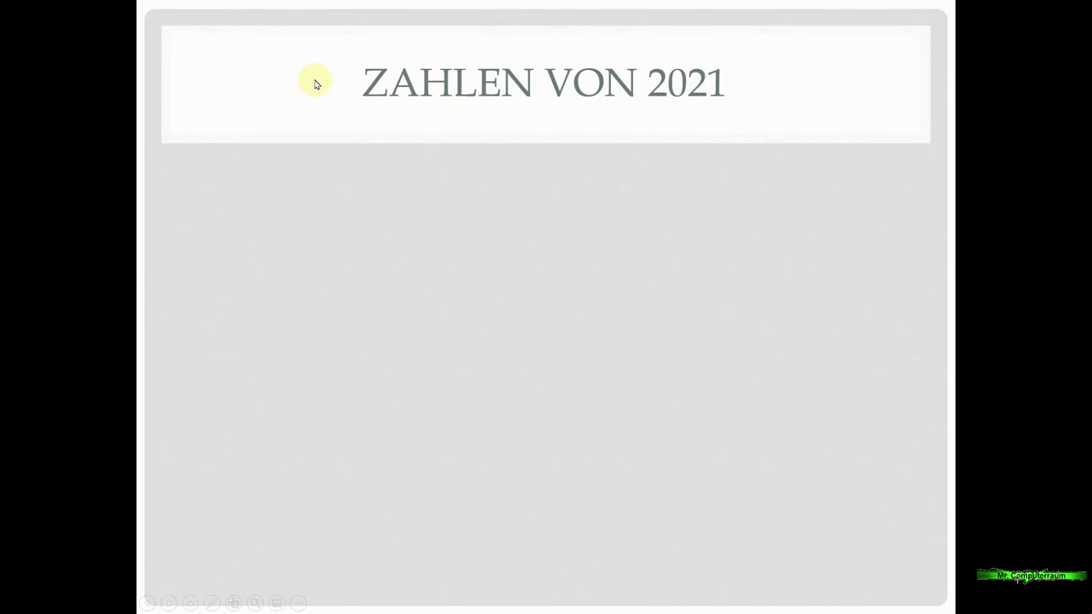
click(315, 81)
click(315, 81)
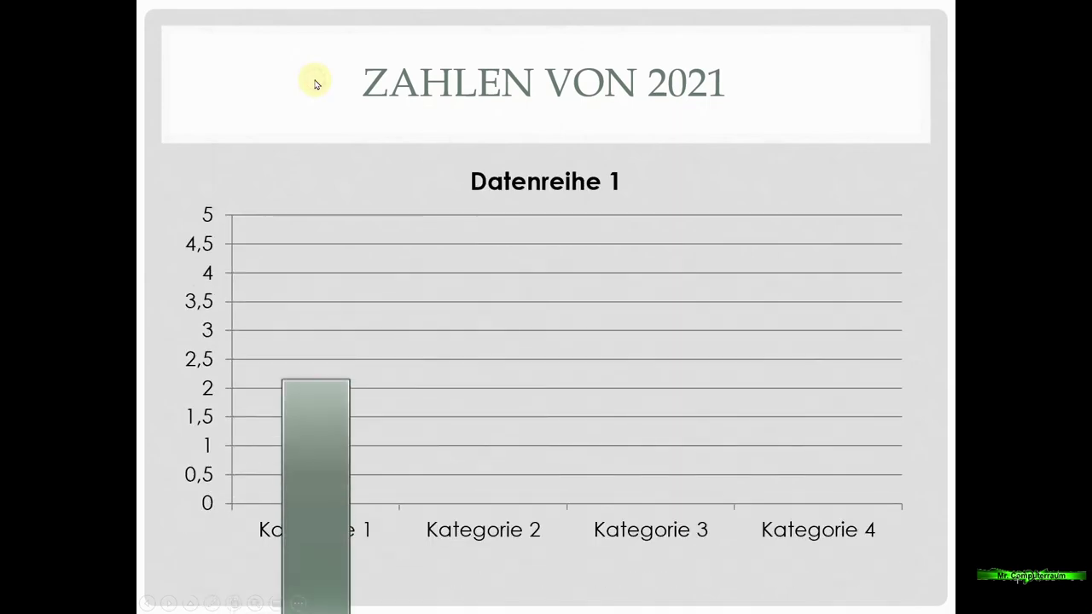
click(315, 81)
click(315, 81)
click(314, 81)
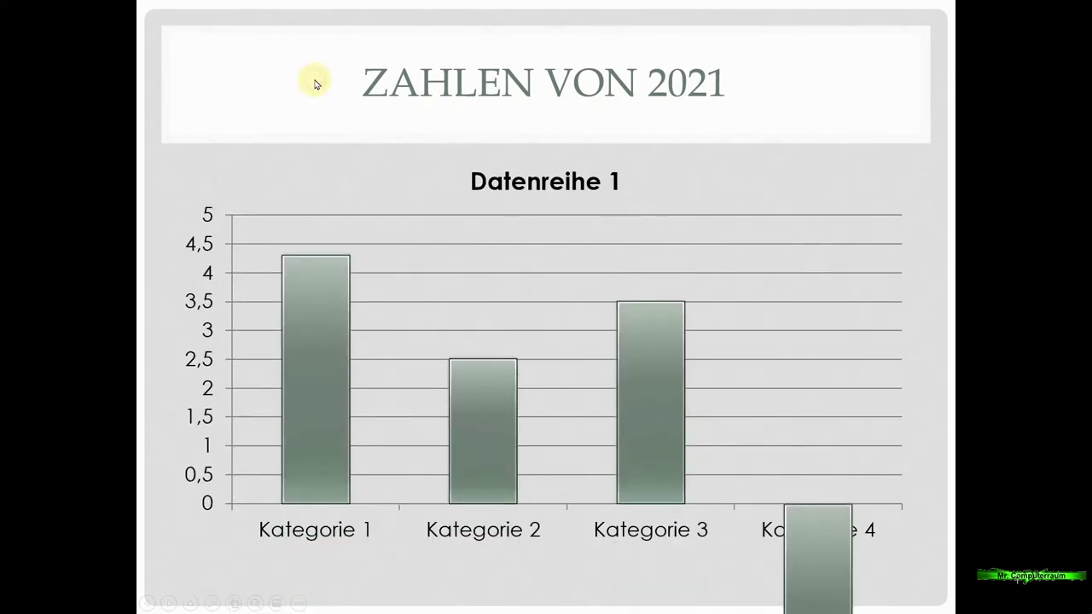
click(315, 81)
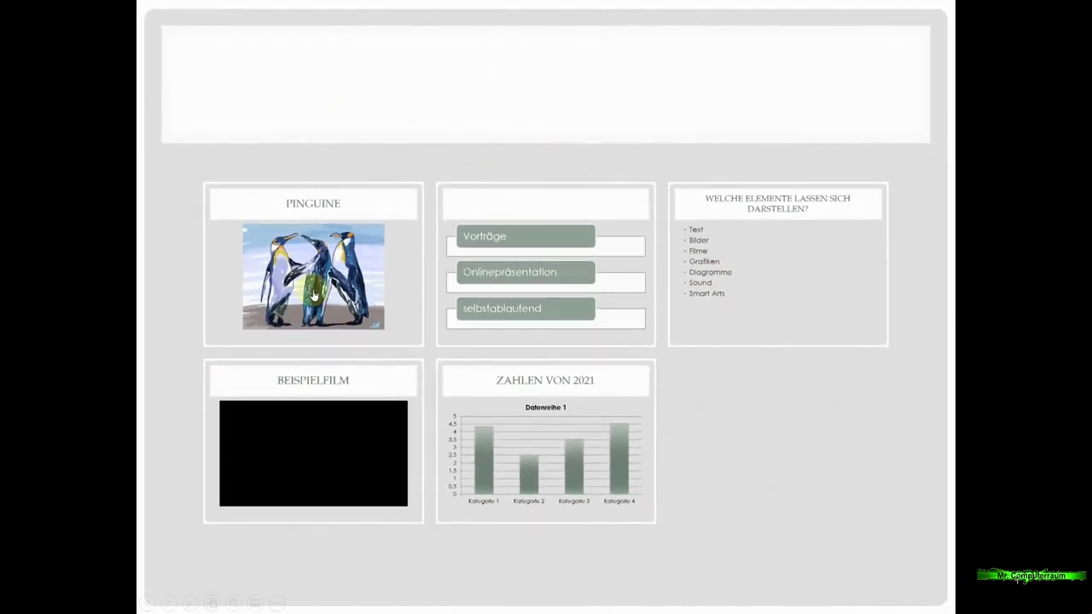
key(Escape)
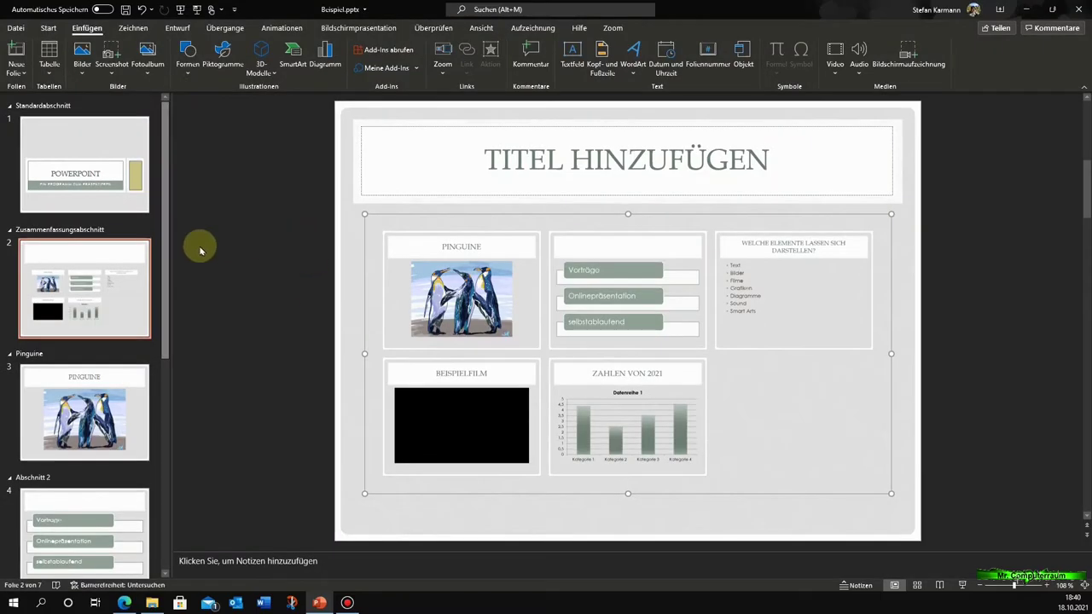
Open and close the Zoom dropdown, then select the POWERPOINT title slide 1
click(443, 66)
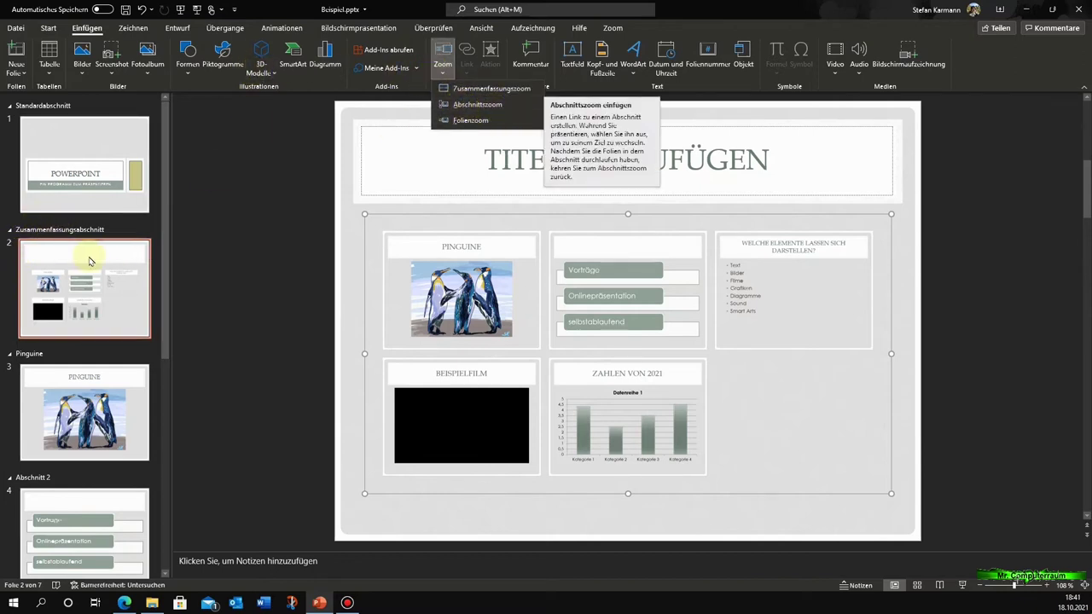
click(82, 223)
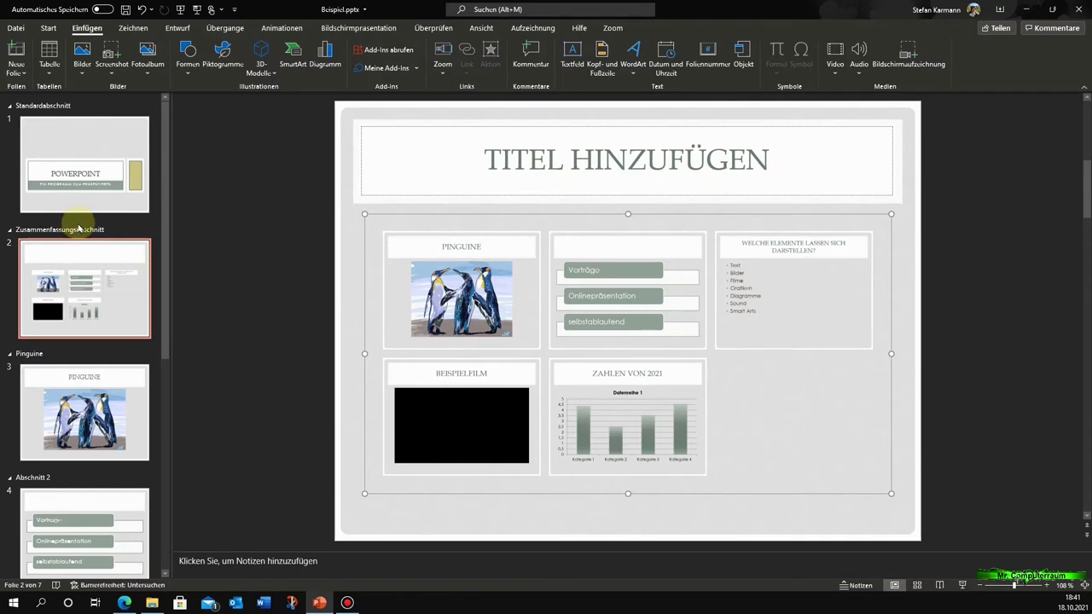
Insert a Leer layout slide after the title slide, then show the Einfügen > Zoom choices
click(53, 28)
click(127, 70)
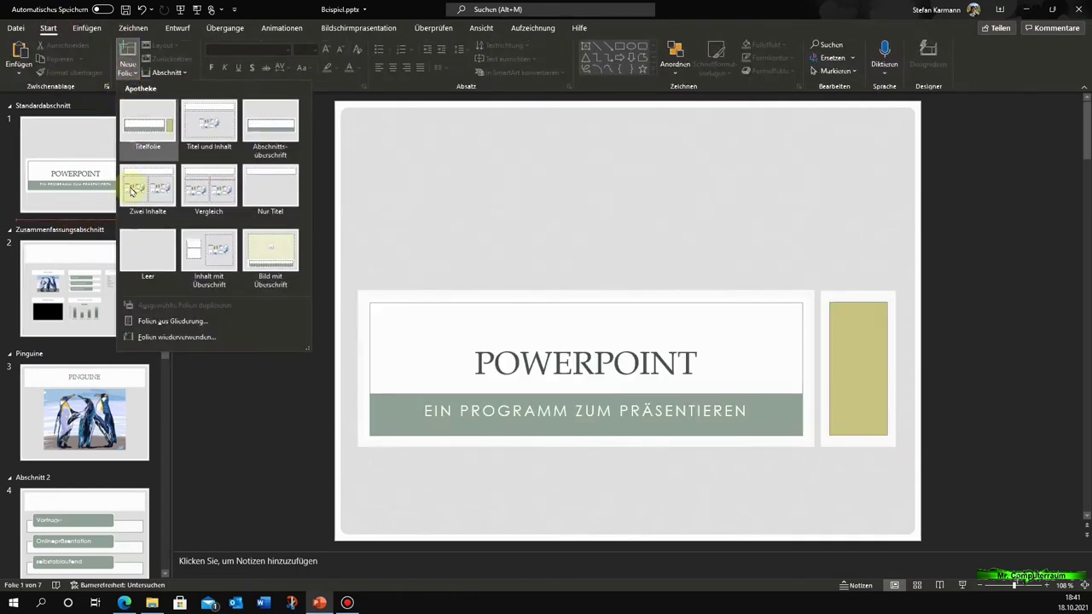
click(148, 254)
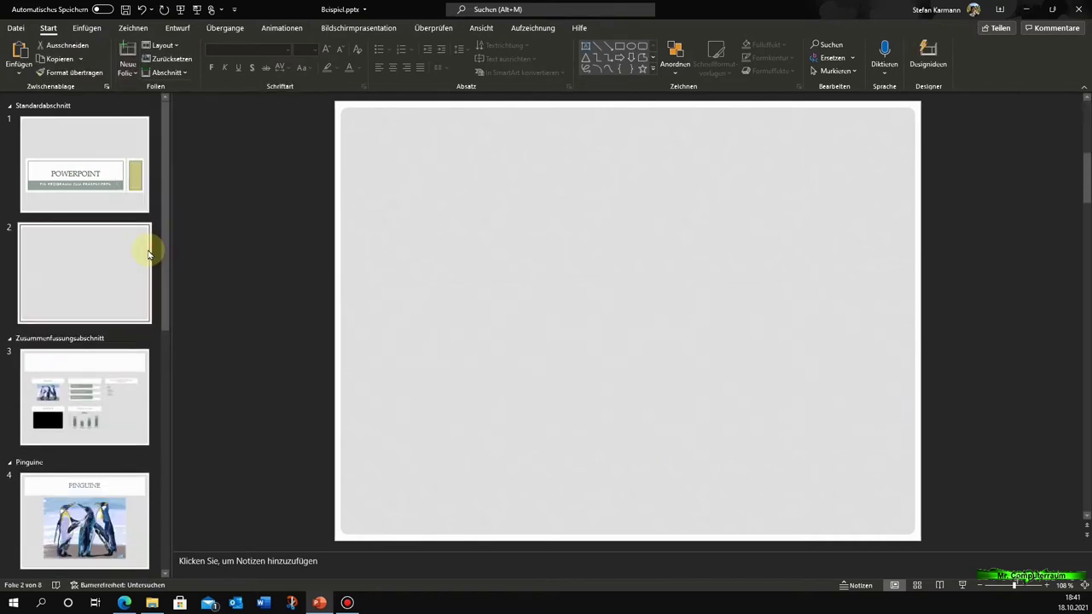
click(86, 28)
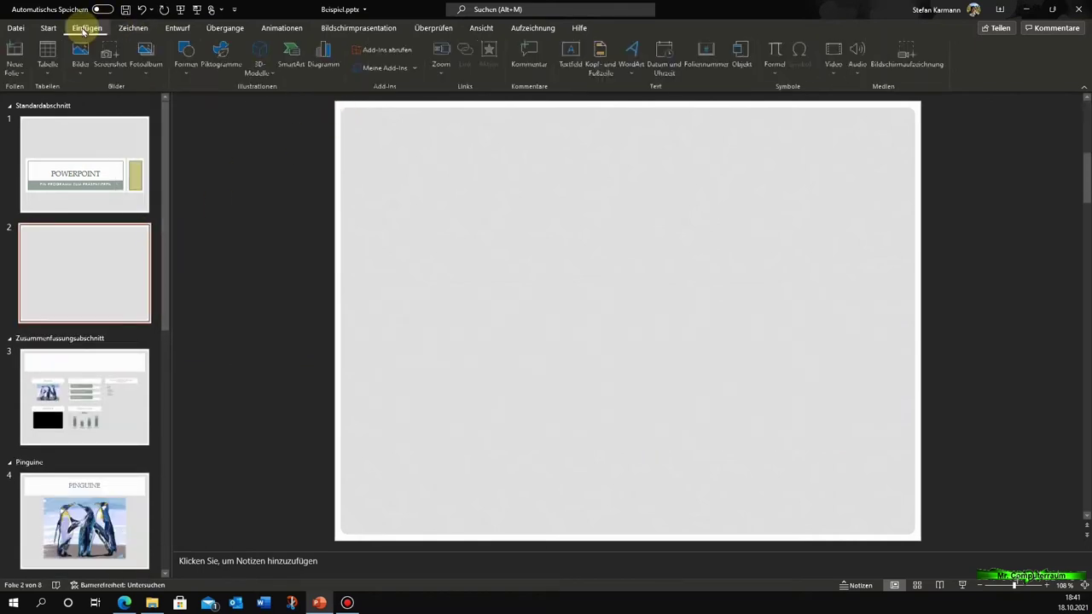
click(442, 66)
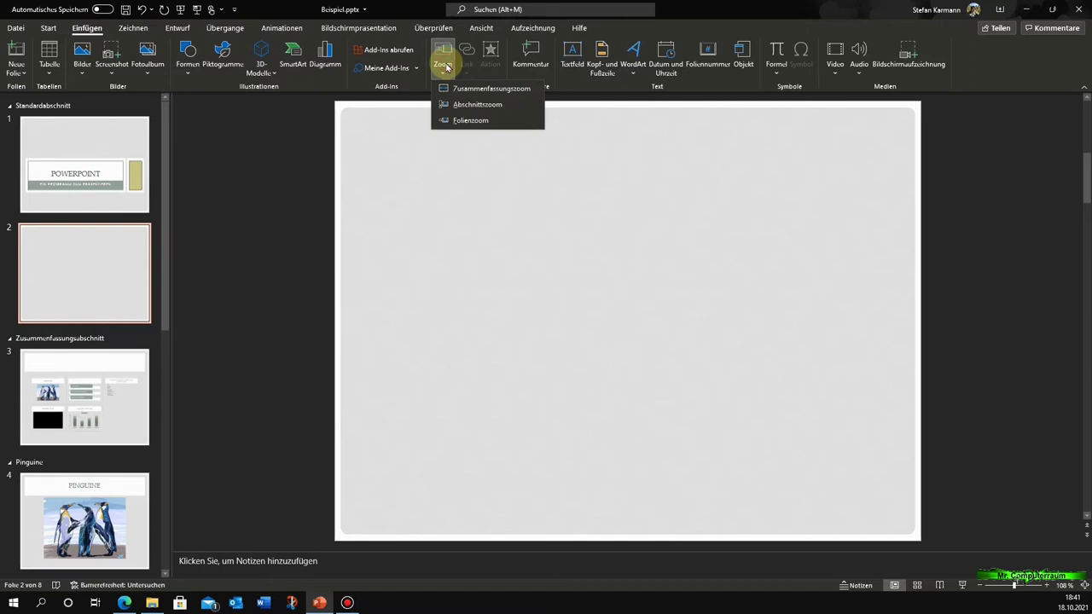
Choose Abschnittszoom and tick the Pinguine, Abschnitt 2 and Welche Elemente sections
click(482, 106)
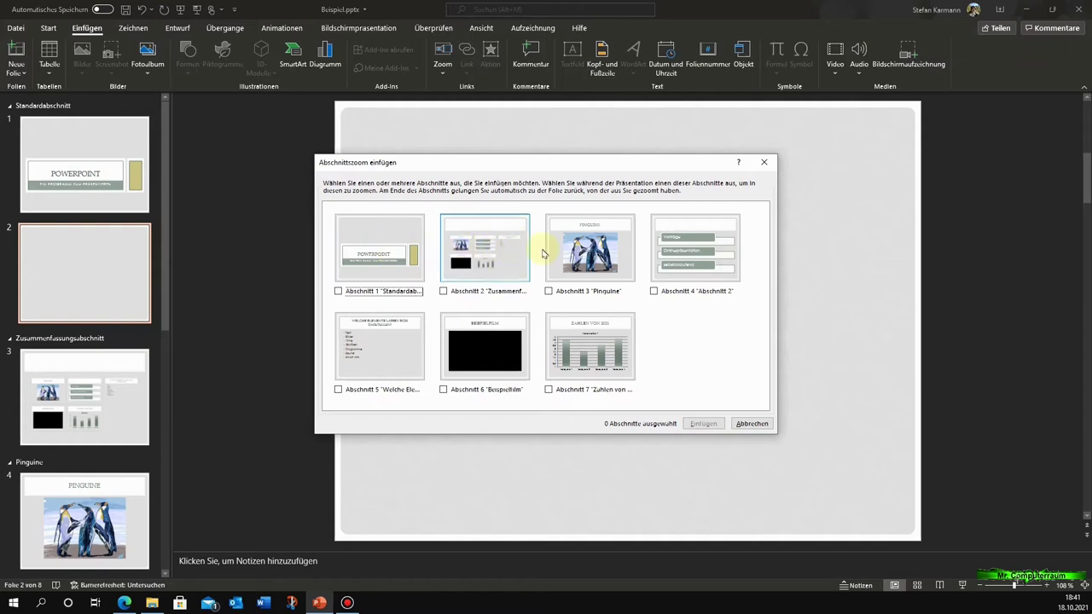
click(547, 291)
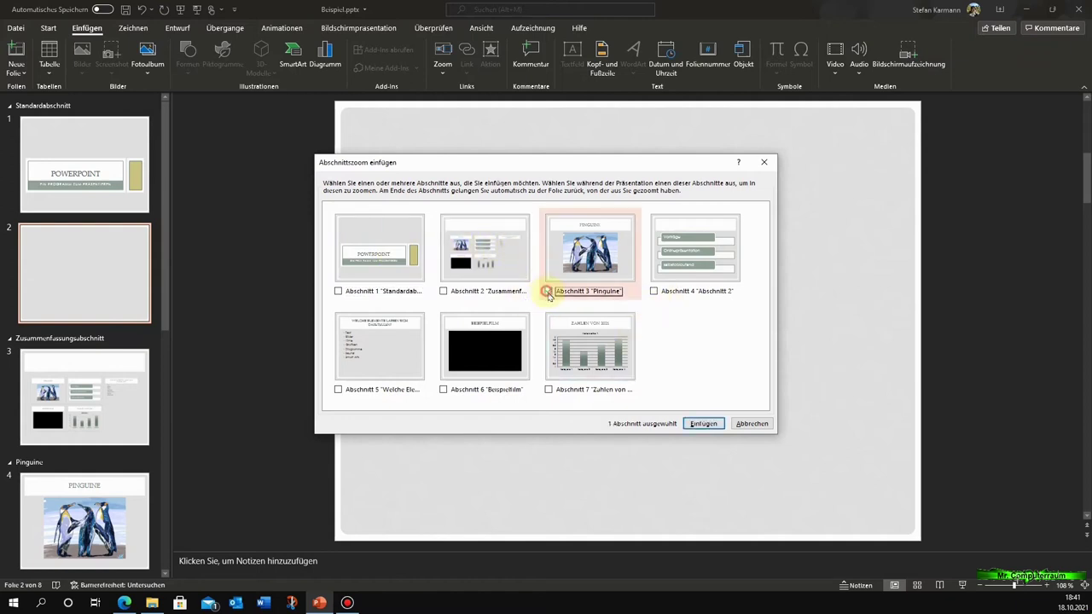
click(655, 292)
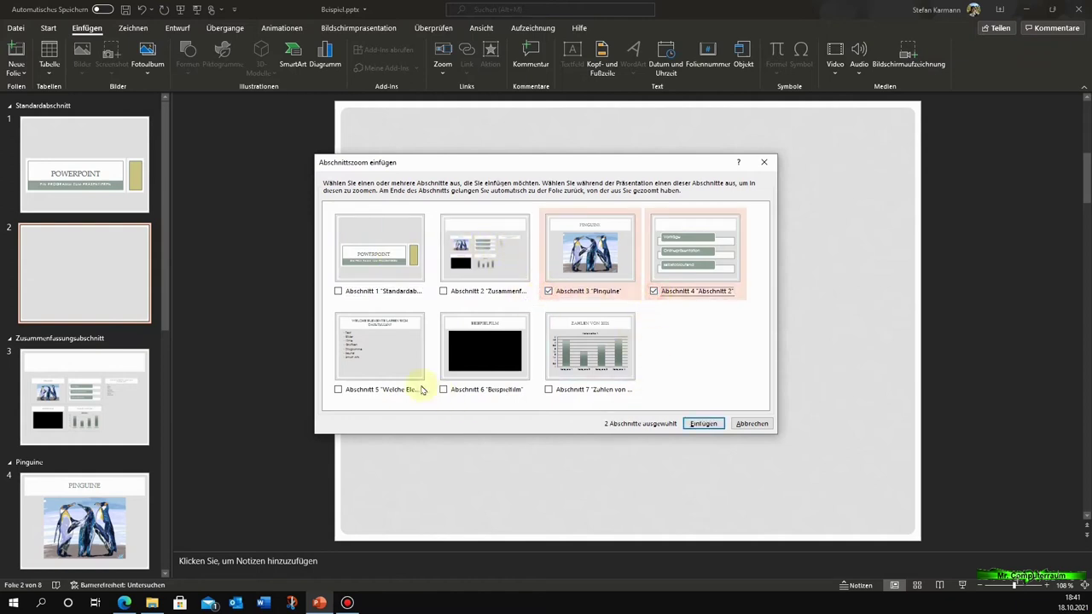
click(338, 391)
Insert the three section zooms and drag Welche Elemente, Vorträge and Pinguine into one aligned row
click(704, 424)
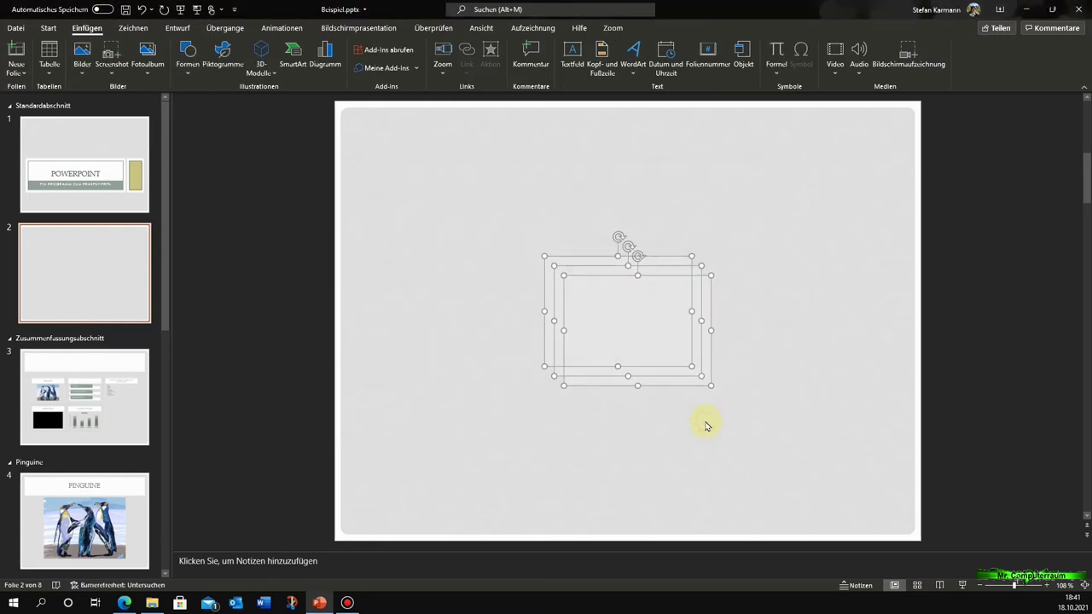
mouse_move(680, 328)
mouse_down()
mouse_move(643, 338)
mouse_move(435, 251)
mouse_up()
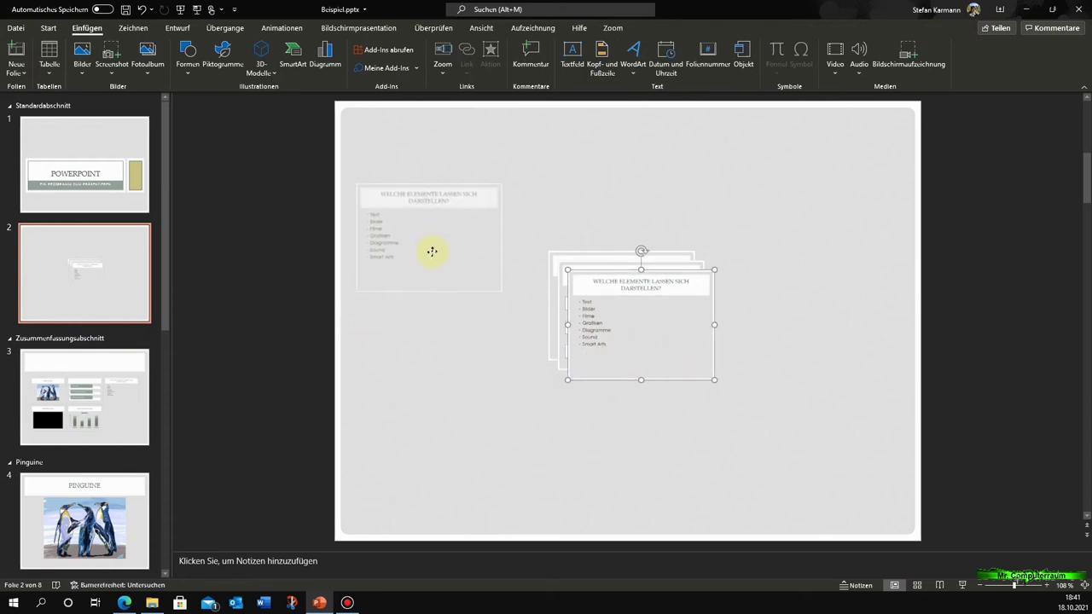
drag(619, 348, 628, 193)
drag(635, 328, 832, 253)
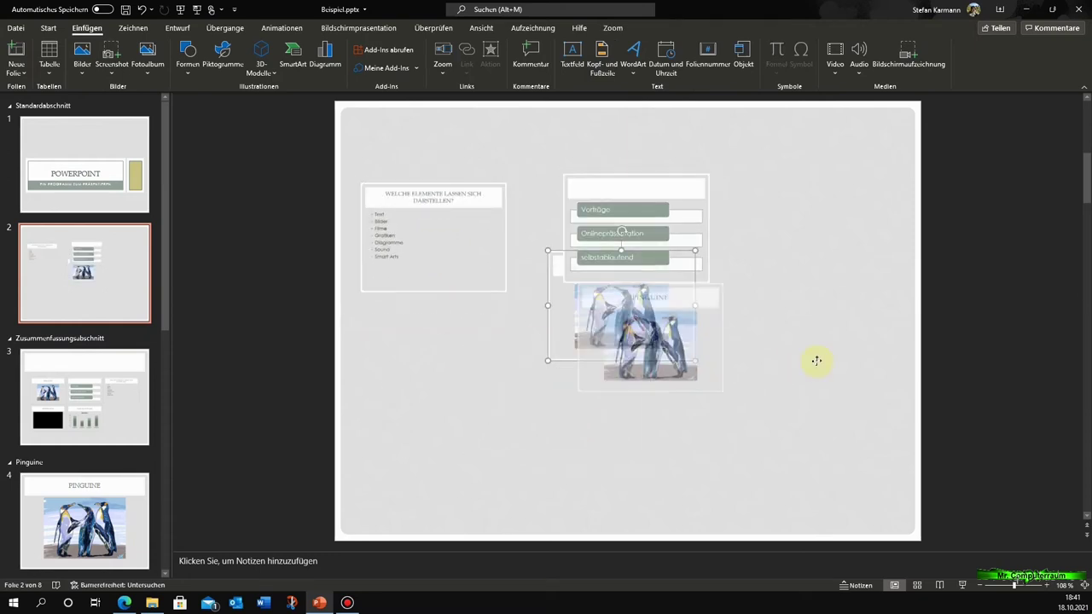
drag(680, 252, 667, 260)
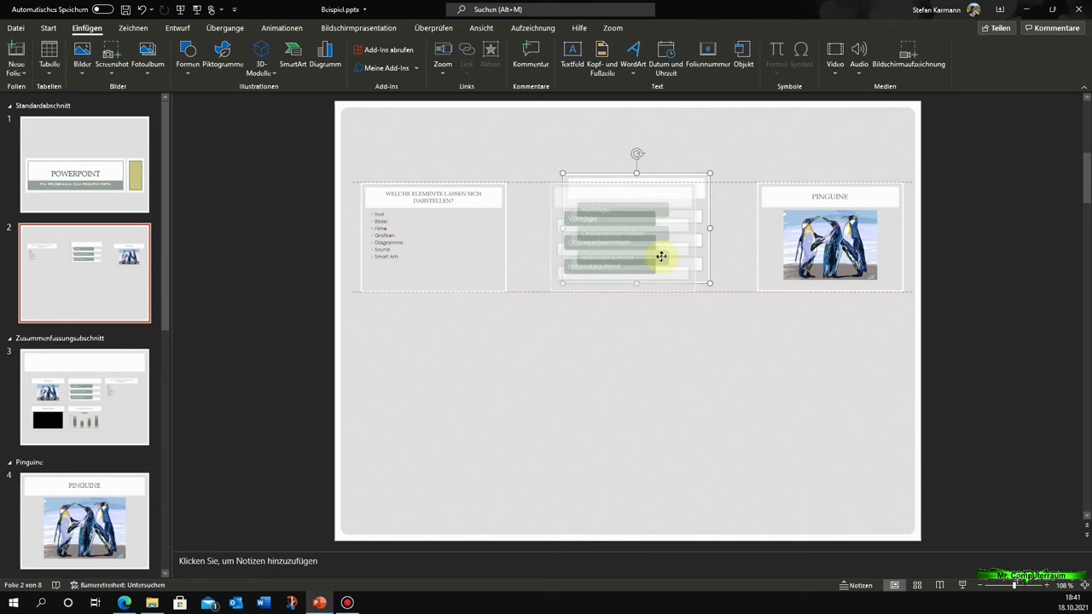
drag(795, 256, 780, 257)
click(748, 402)
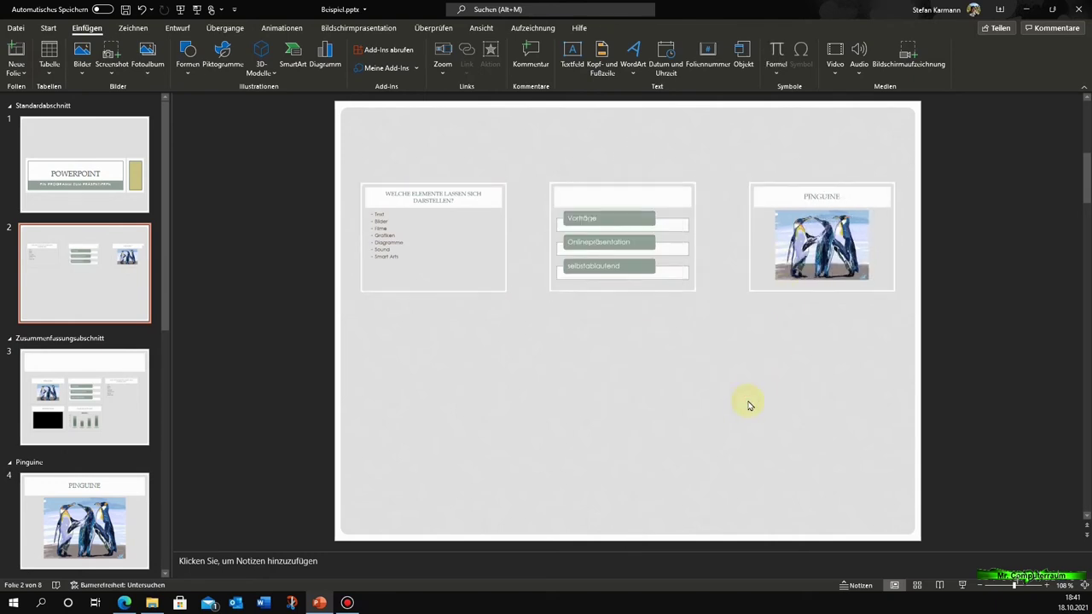
click(199, 12)
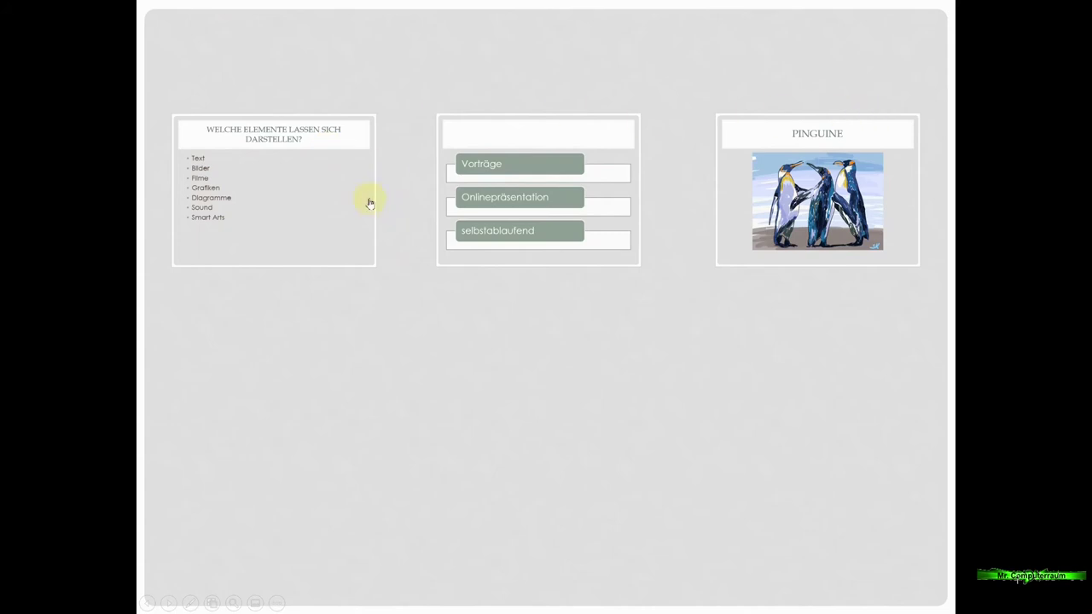
click(329, 198)
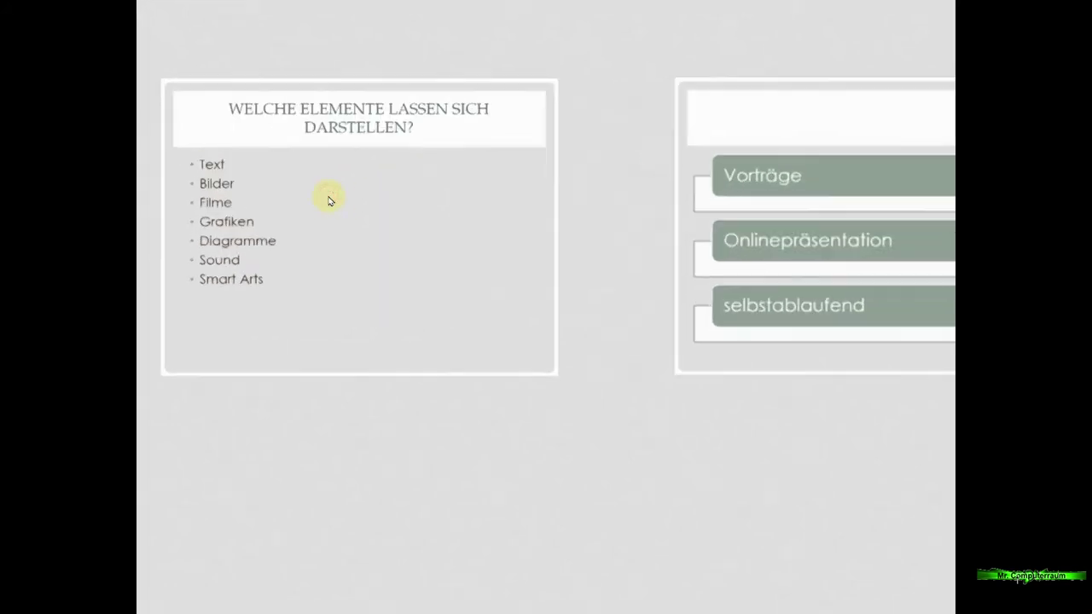
click(533, 204)
click(568, 163)
click(568, 163)
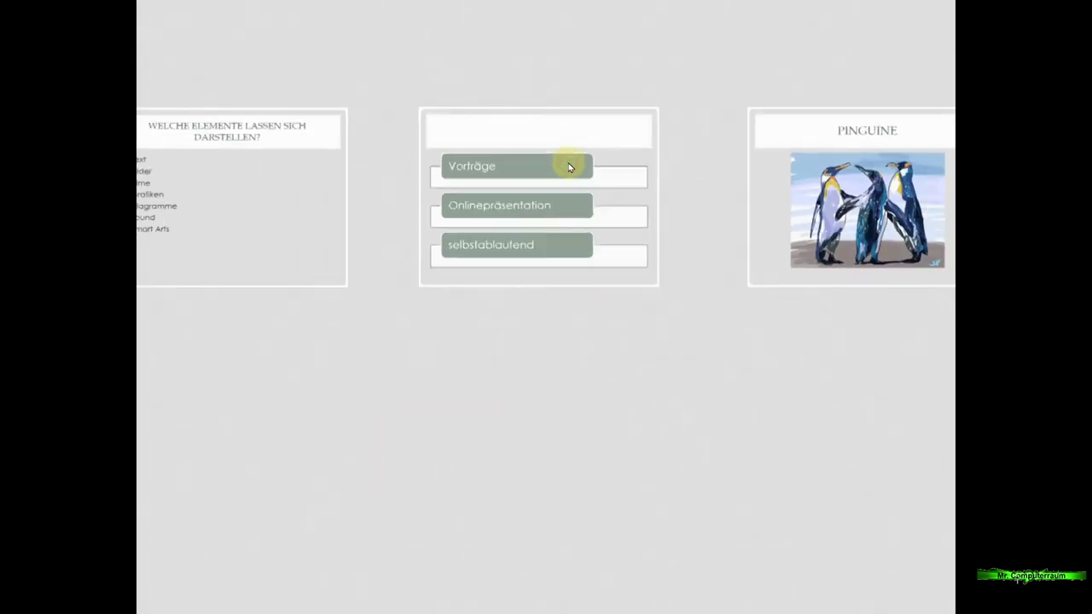
click(766, 163)
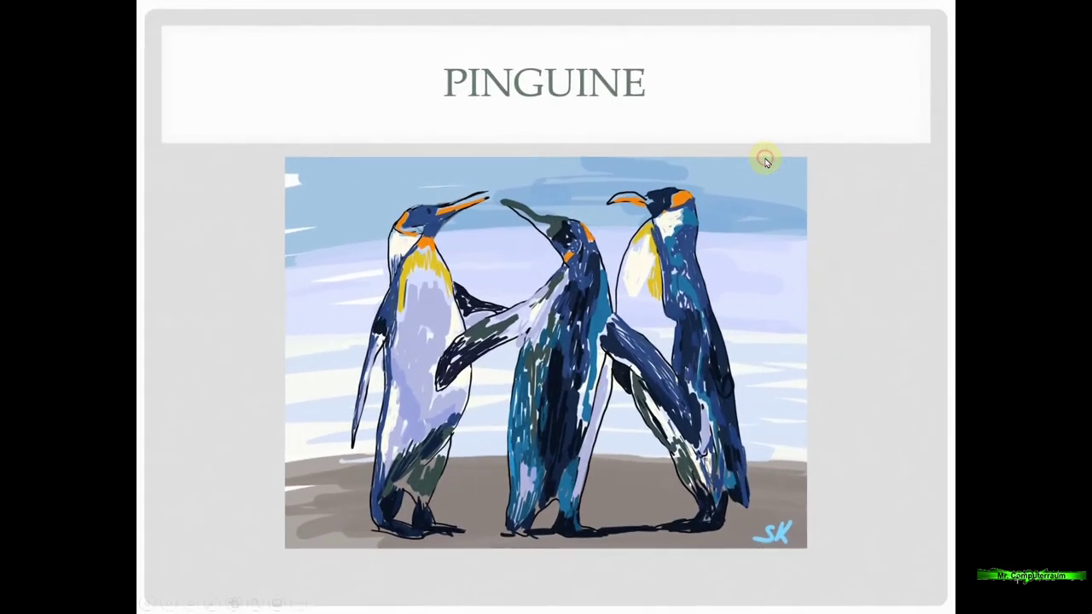
click(765, 158)
click(486, 186)
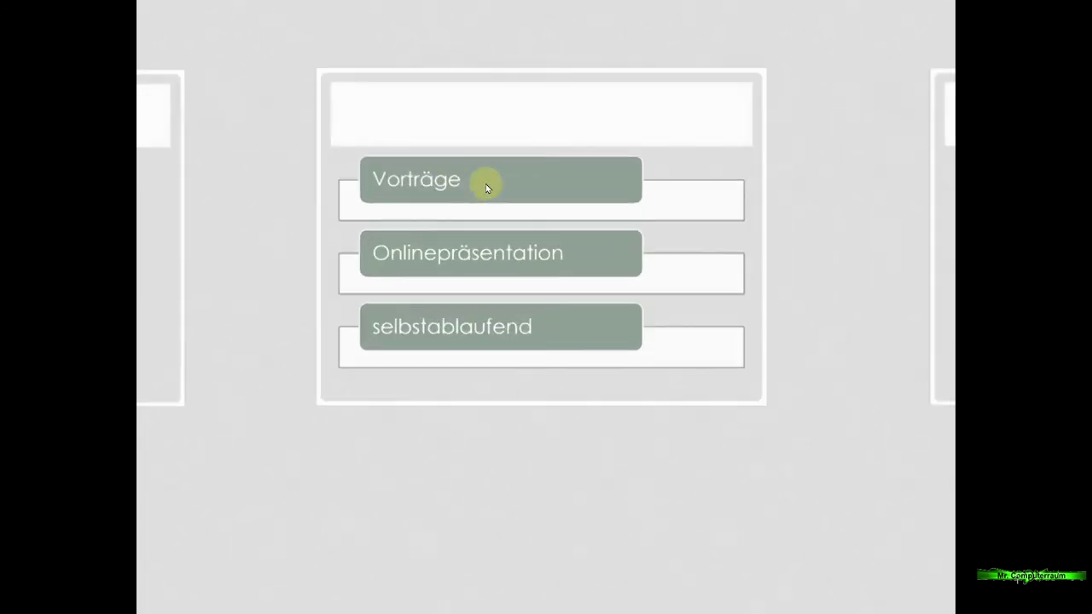
click(487, 185)
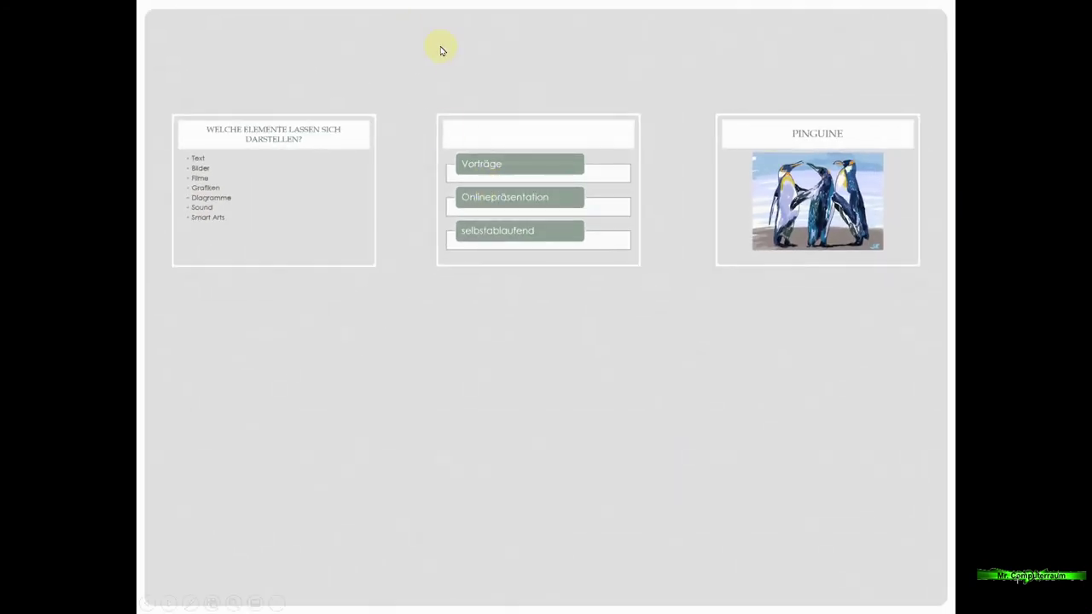
key(Escape)
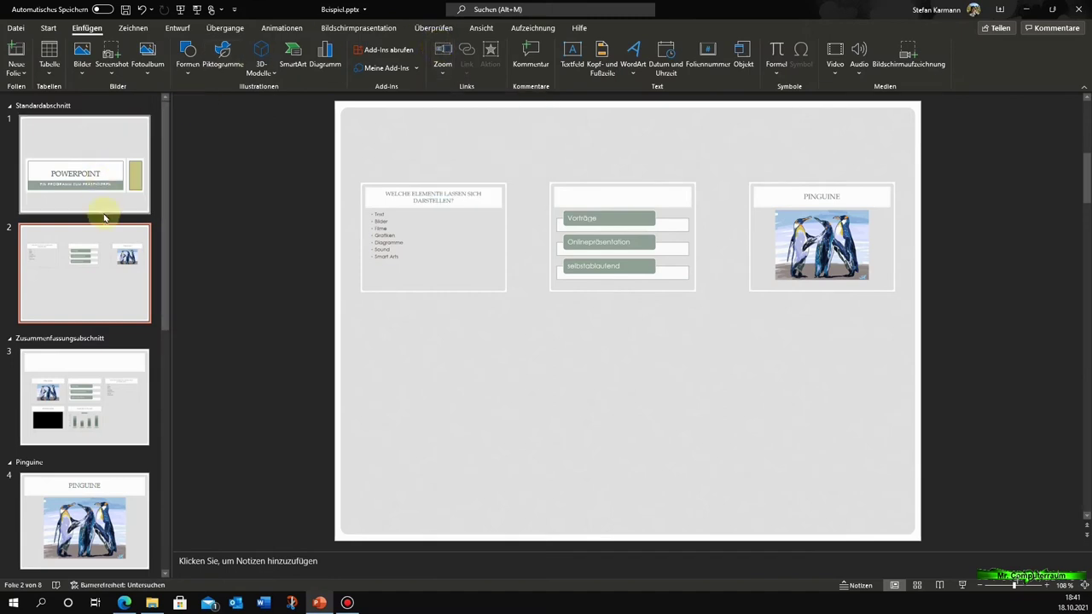
Add a Leer layout slide after title slide 1 and open the Einfügen > Zoom list
click(107, 208)
click(49, 28)
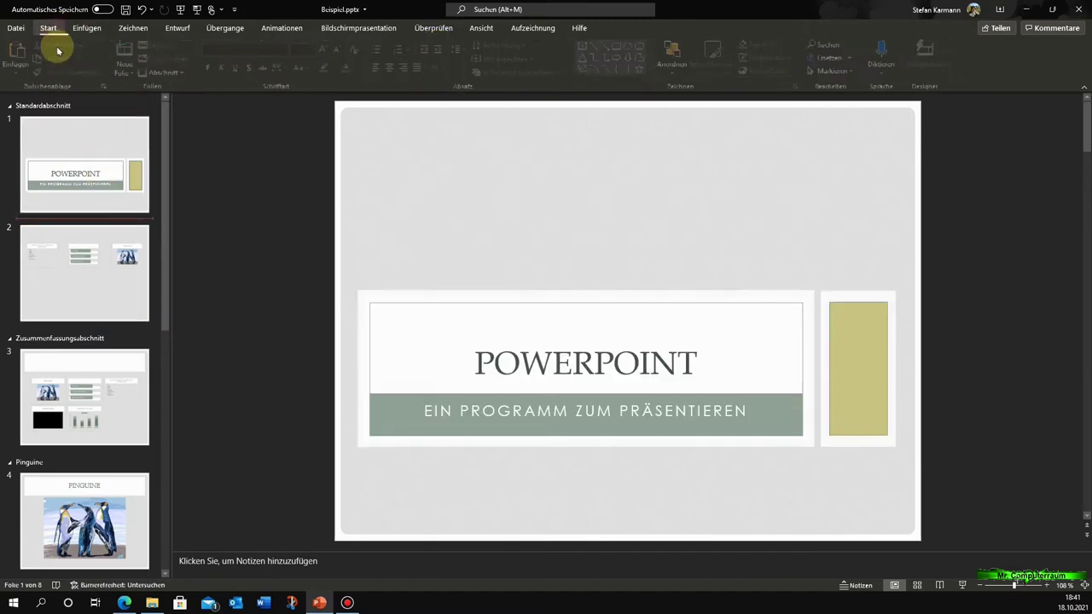
click(128, 71)
click(147, 250)
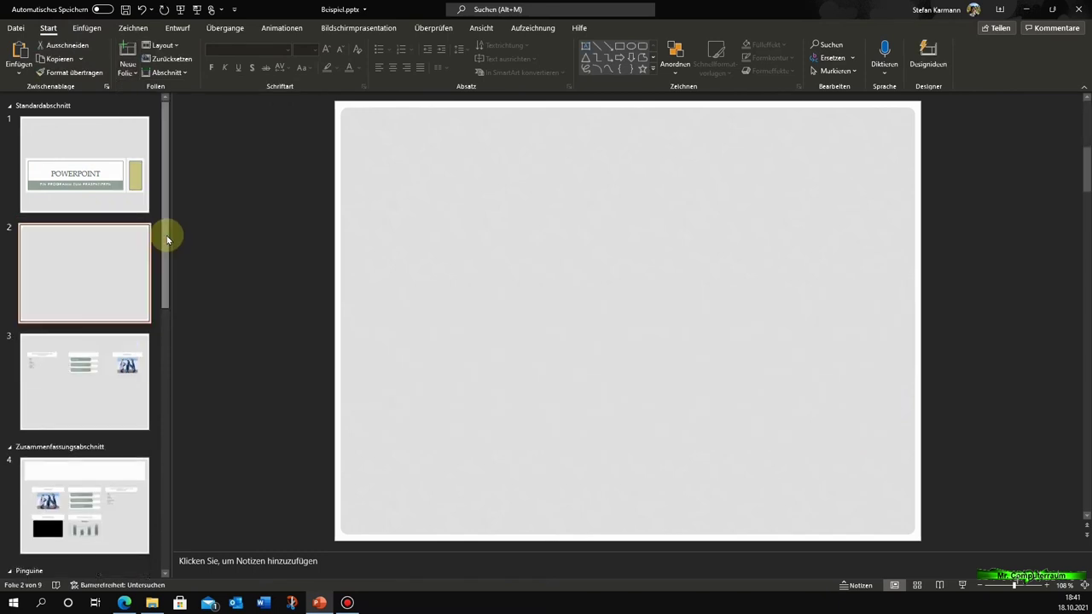
click(86, 27)
click(442, 53)
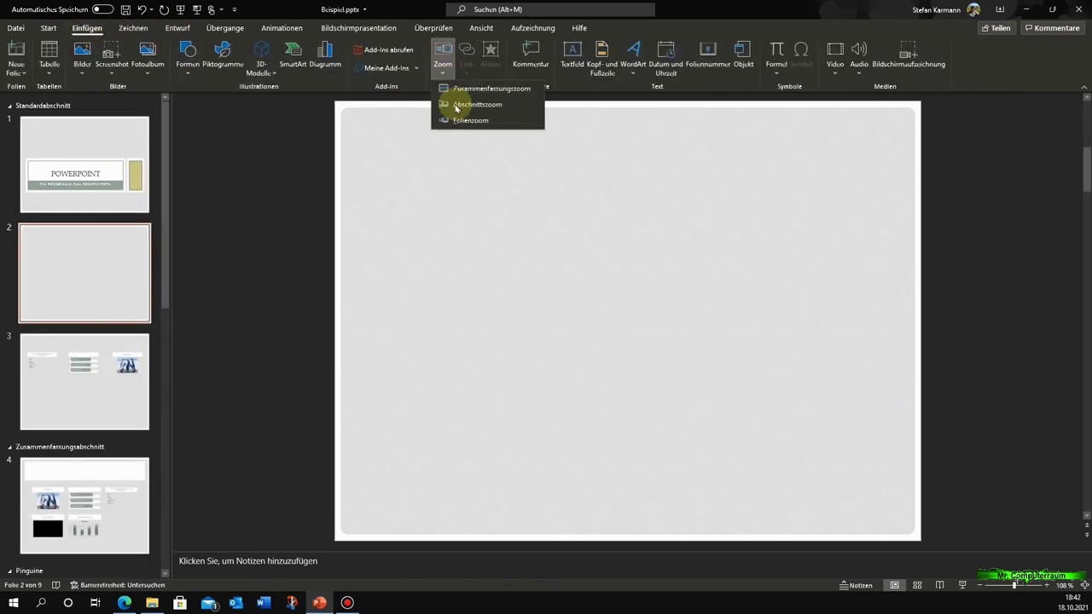
Choose Folienzoom, tick slides 5–9 (Pinguine through Zahlen von 2021), and insert the five slide zooms
click(468, 122)
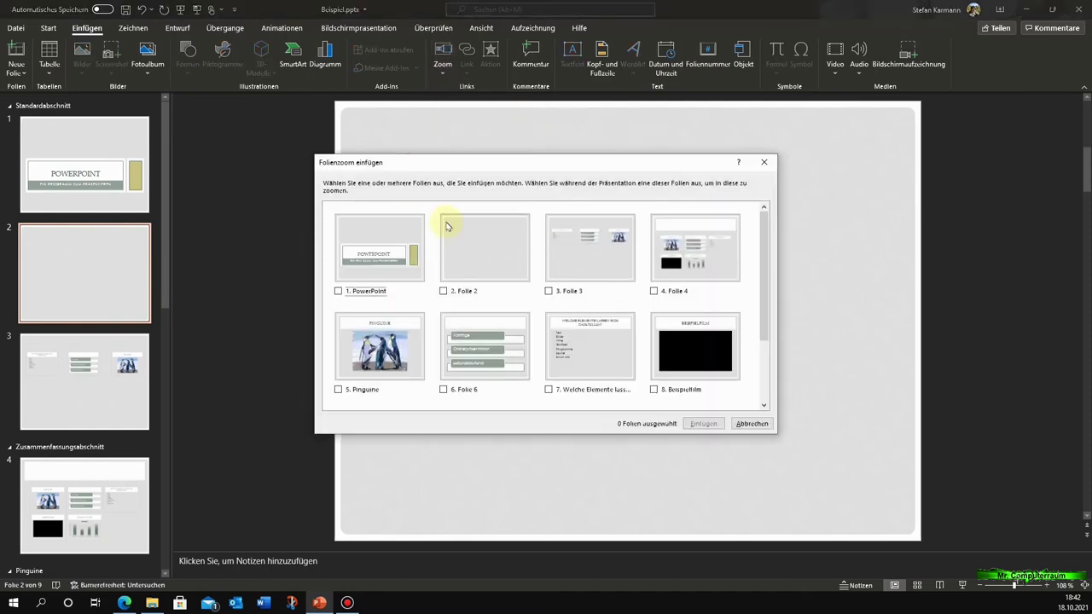
click(548, 291)
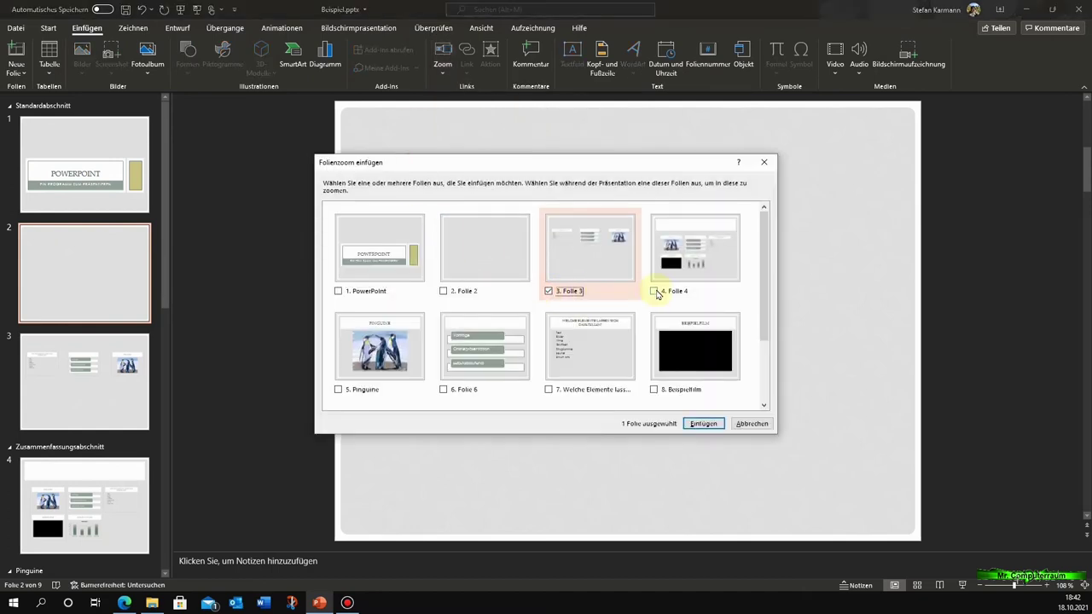
click(656, 293)
click(339, 390)
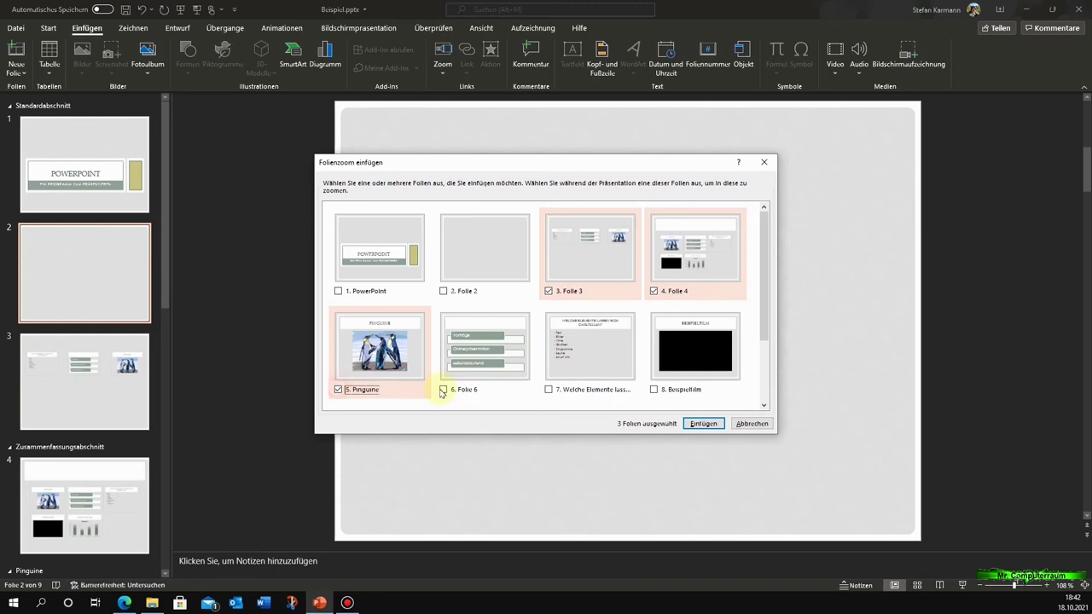
click(444, 390)
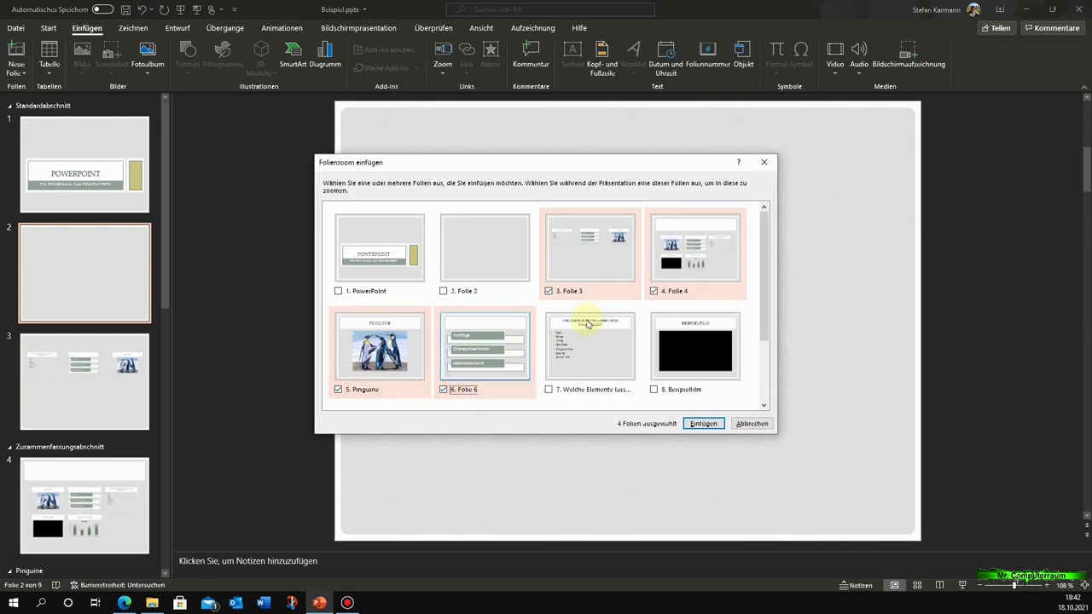
click(549, 292)
click(655, 291)
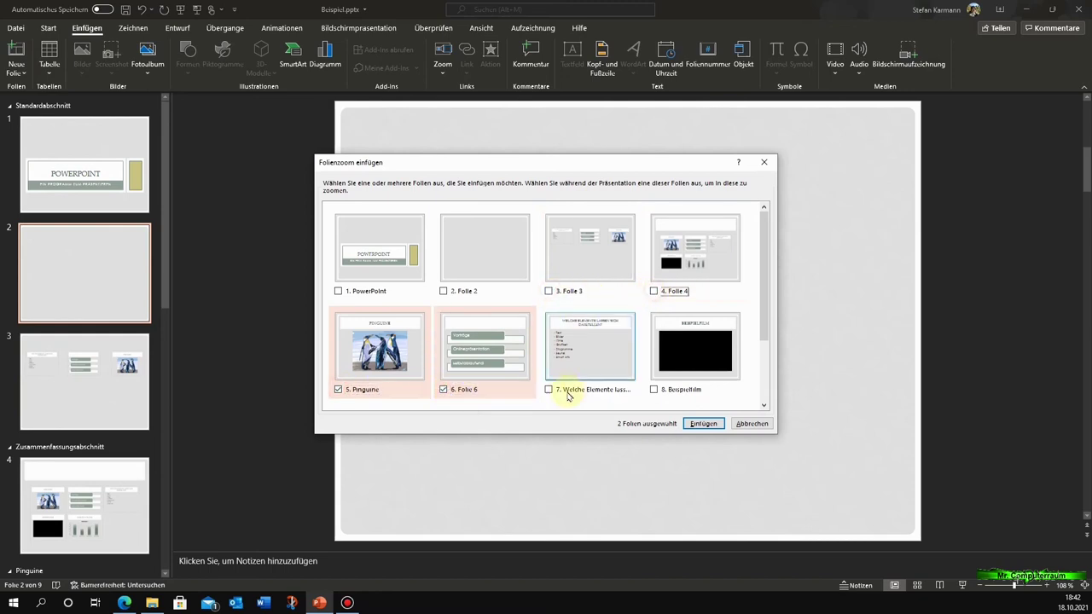
click(548, 390)
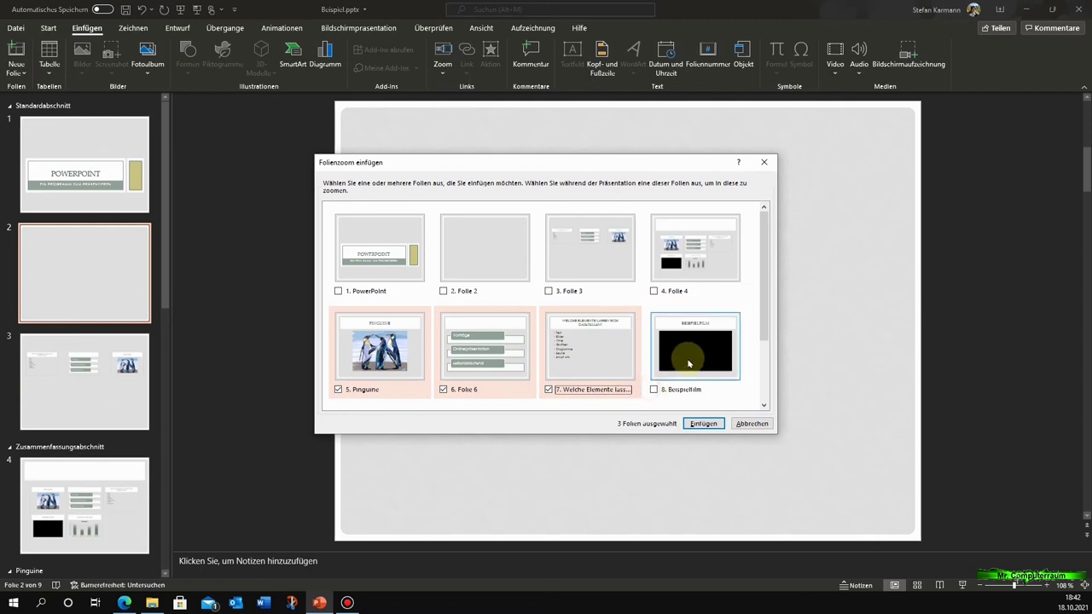
click(655, 390)
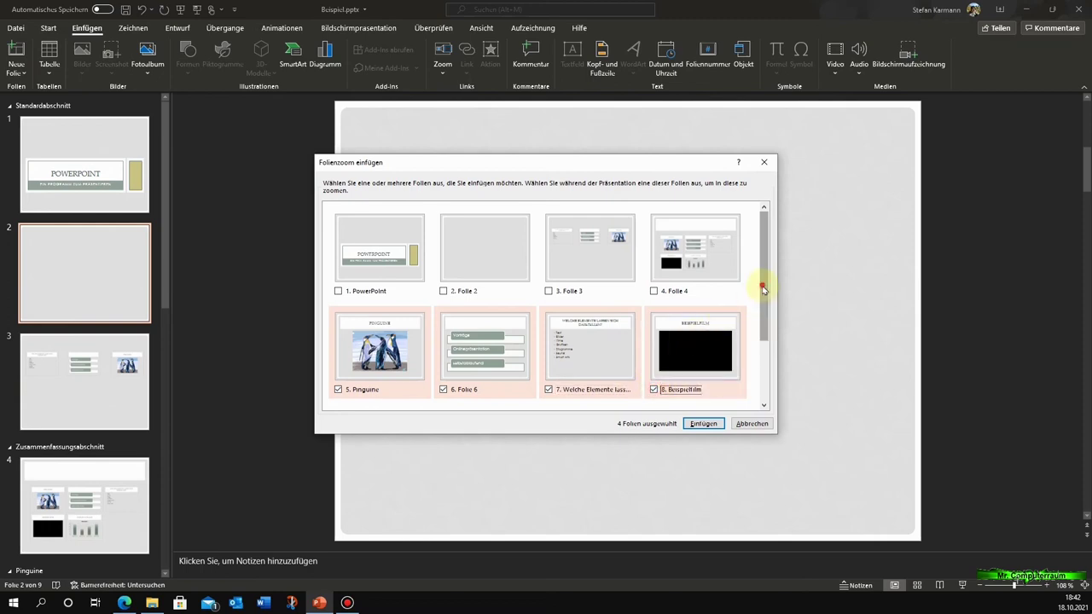
scroll(763, 281, down, 2)
click(339, 394)
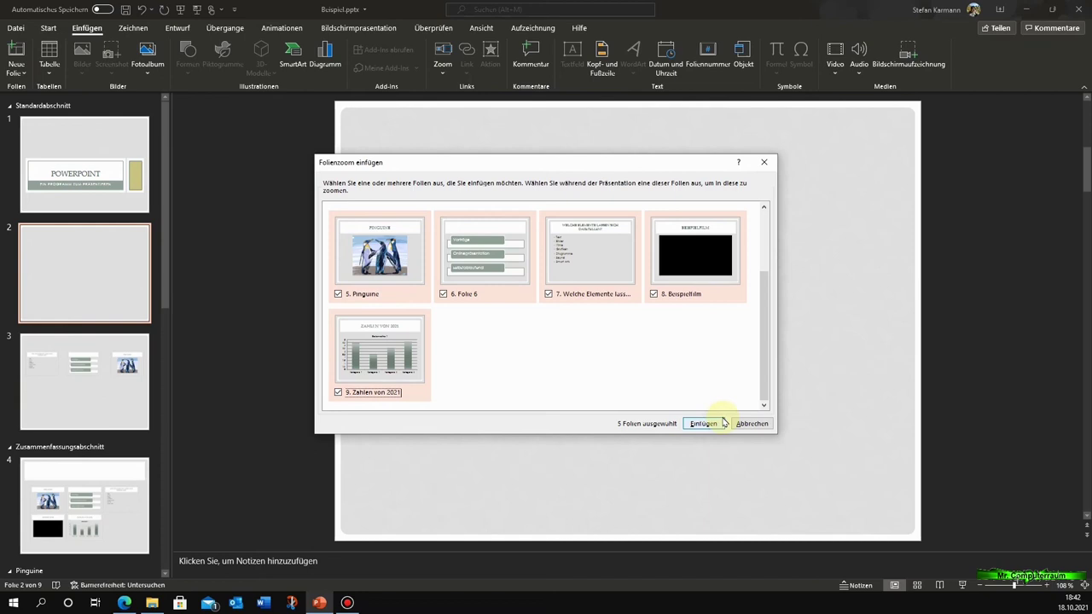
click(705, 424)
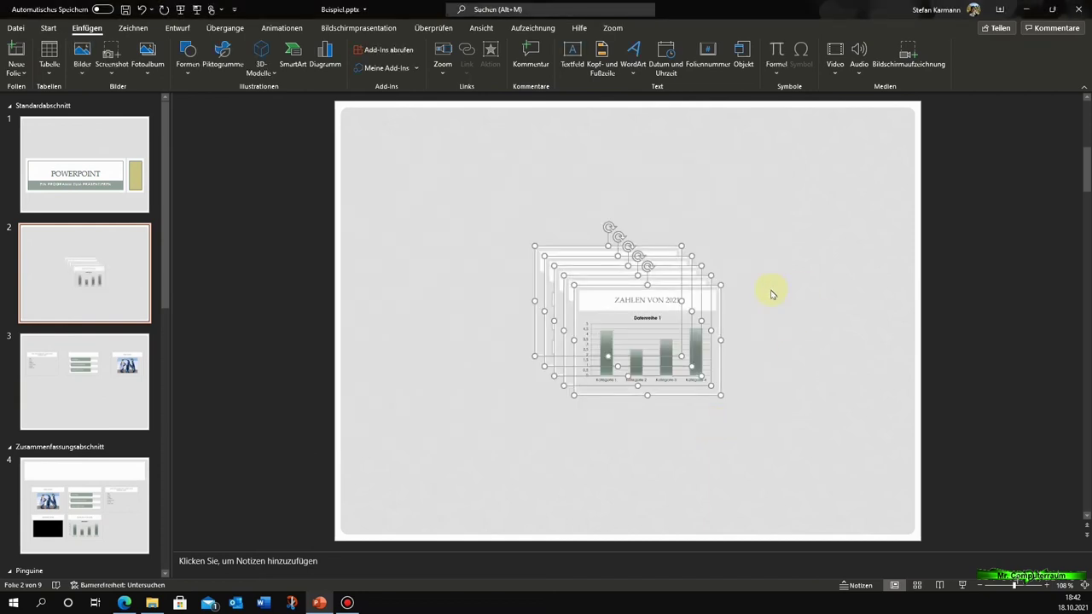
Place the zooms apart: Zahlen von 2021 bottom right, Beispielfilm top right, Welche Elemente bottom, Vorträge top left, Pinguine below it
click(851, 355)
drag(674, 343, 860, 442)
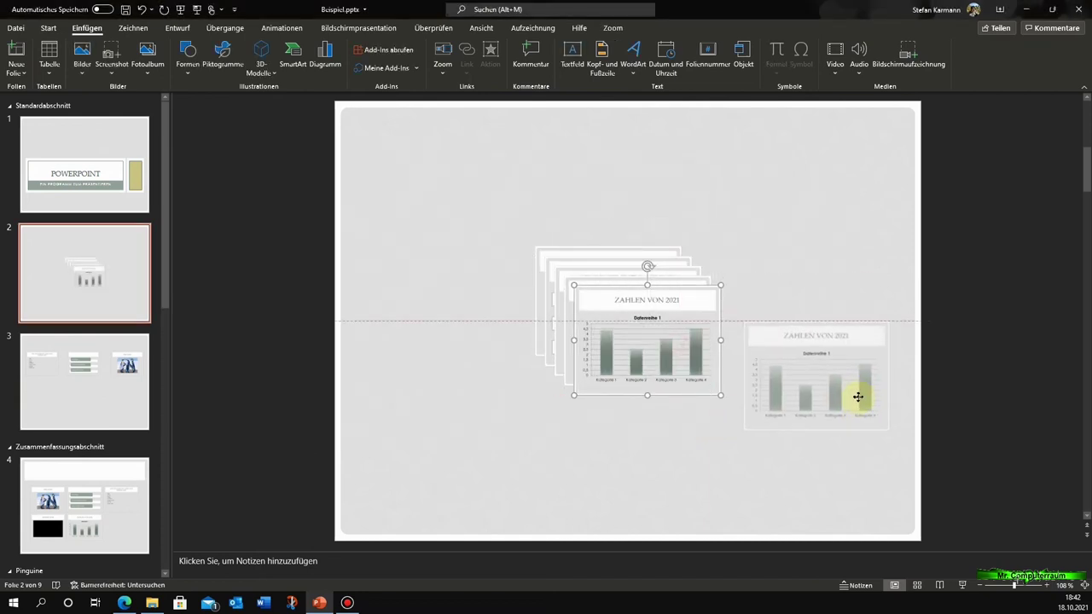
click(711, 278)
drag(711, 278, 857, 182)
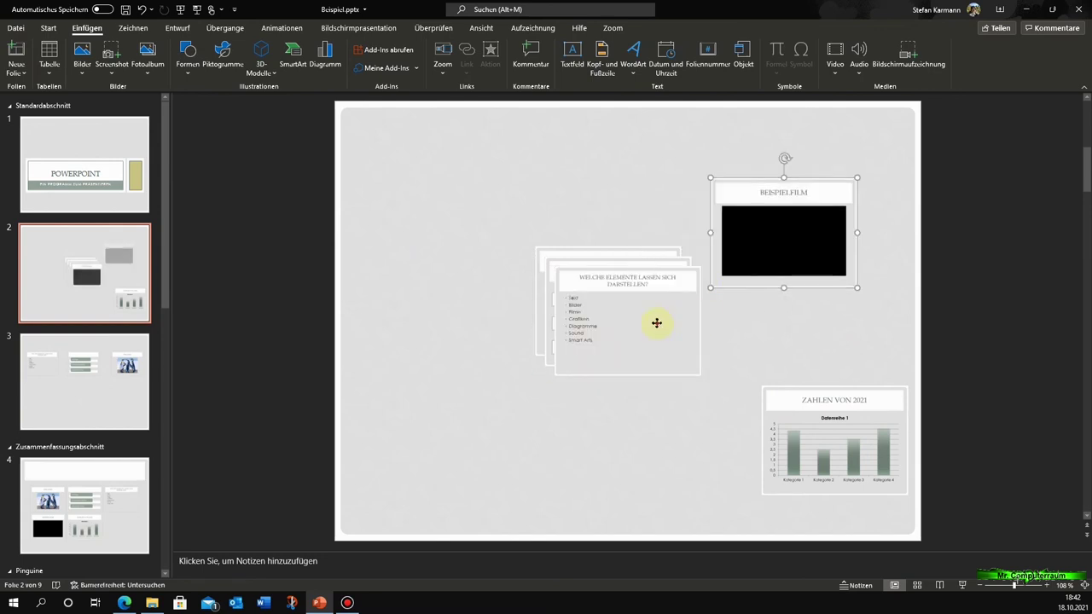
drag(654, 321, 621, 448)
drag(620, 284, 500, 162)
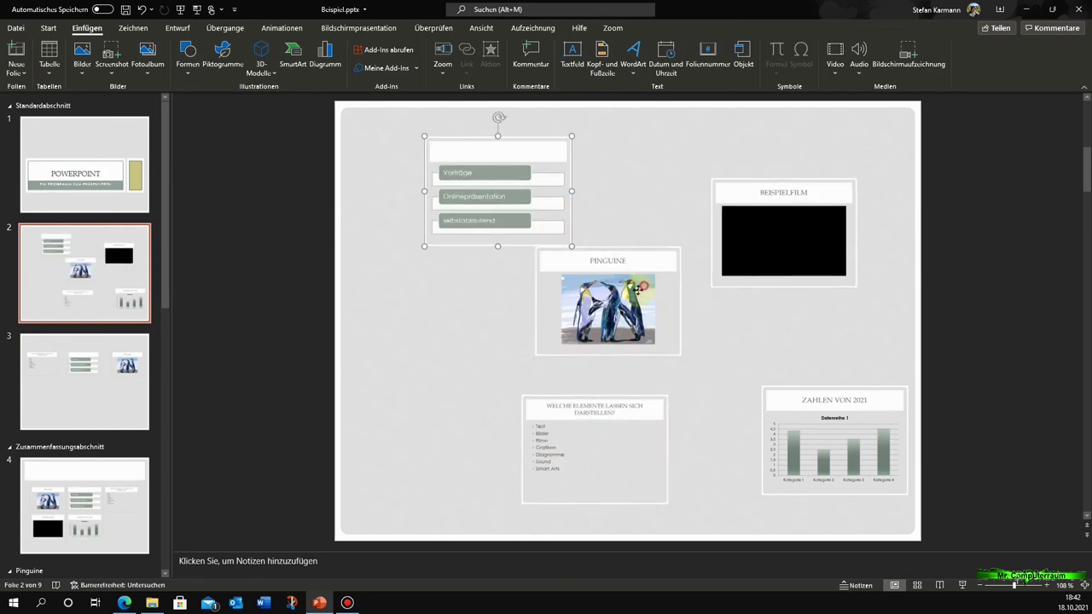
drag(606, 315, 521, 347)
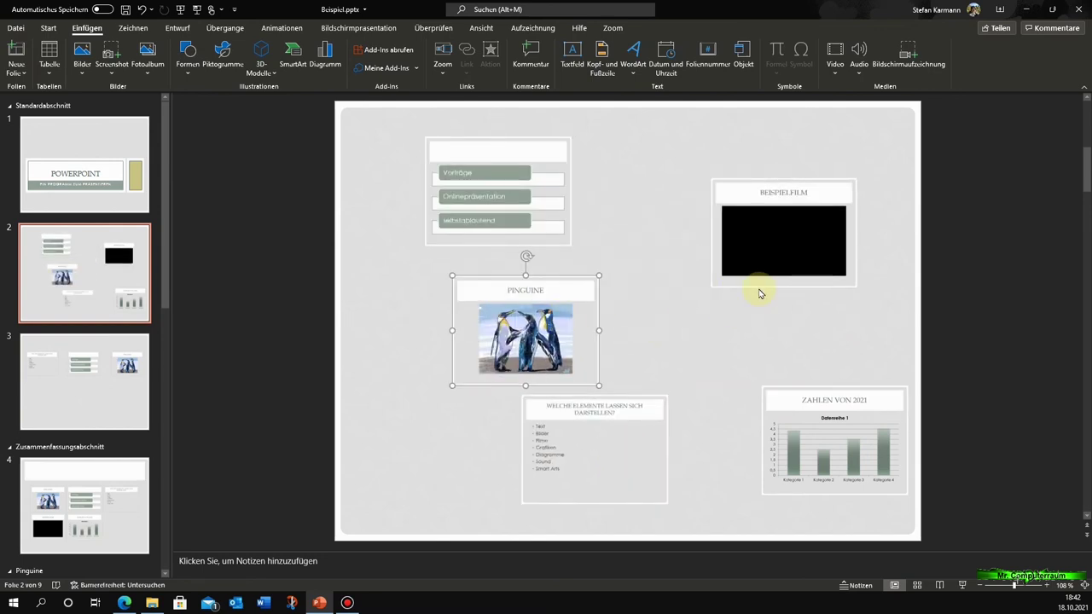
Run the slide show from the zoom slide through Vorträge, Beispielfilm and Zahlen von 2021 to the black end screen
click(197, 12)
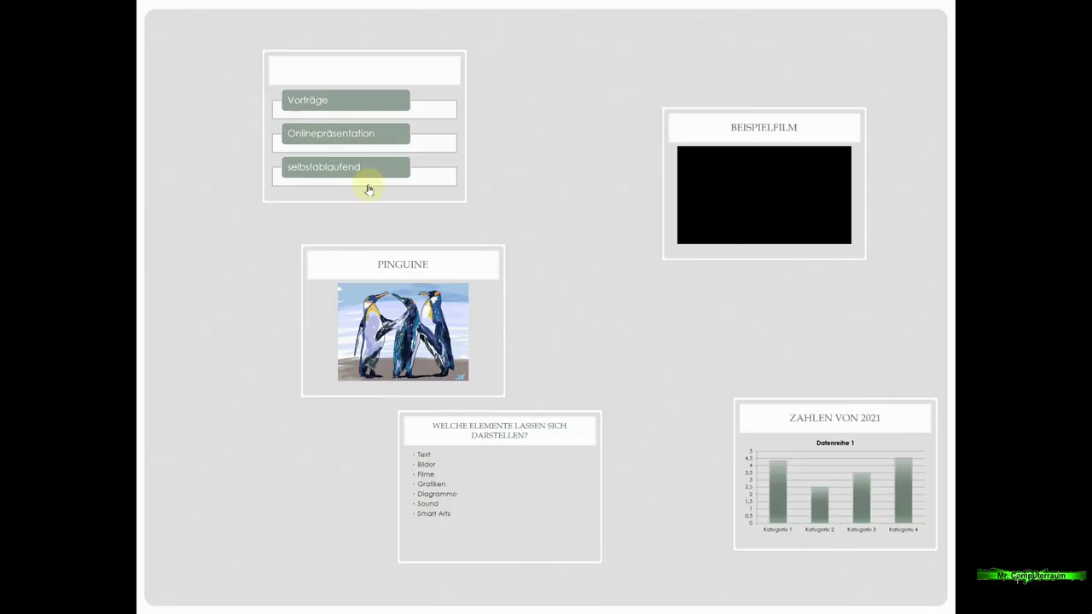
click(406, 189)
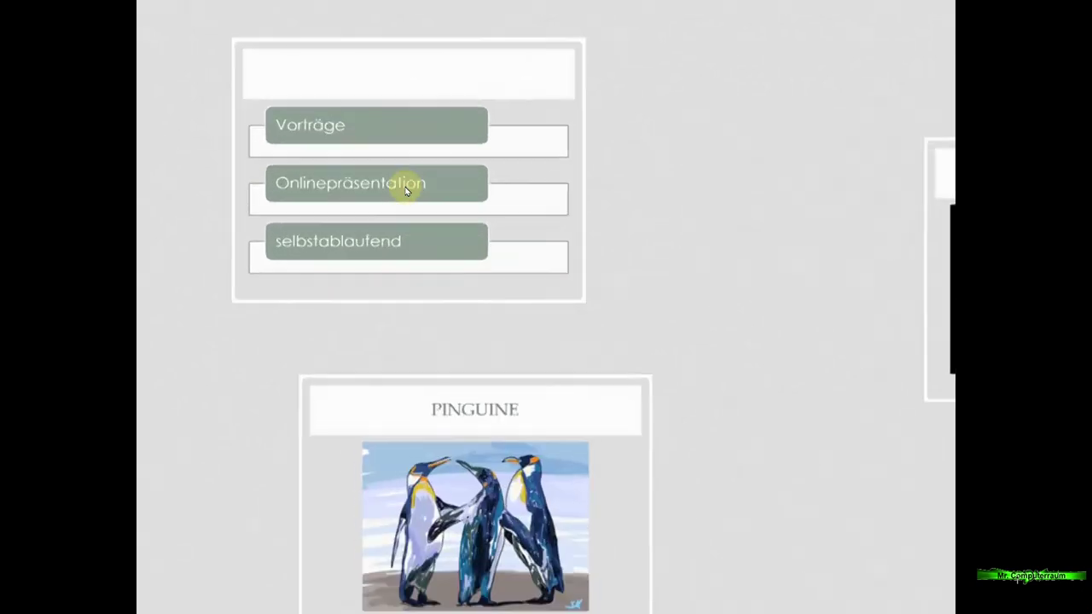
click(580, 130)
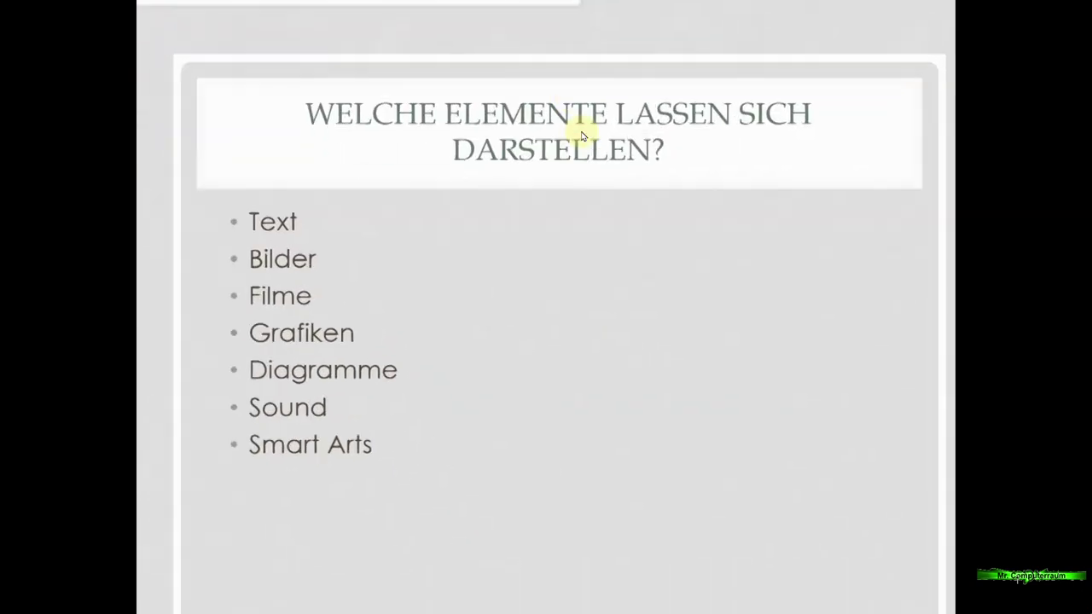
click(581, 135)
click(582, 135)
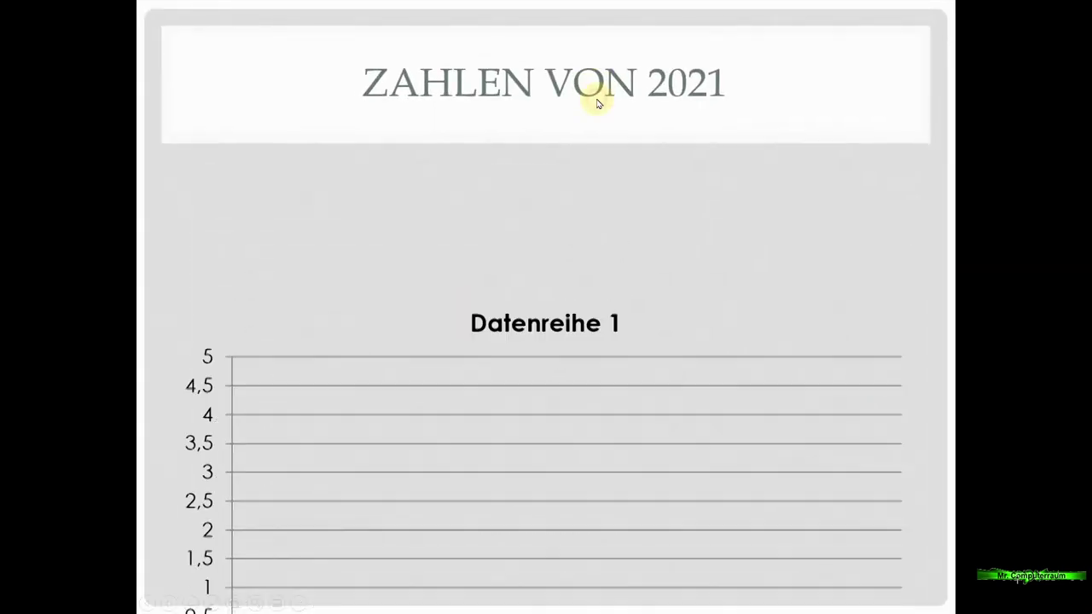
click(597, 102)
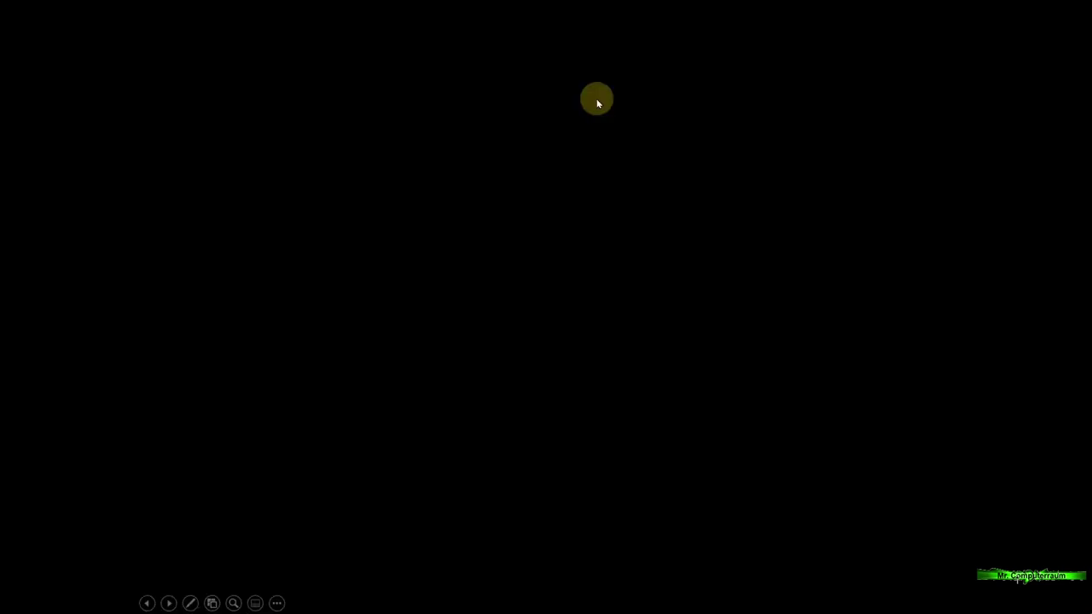